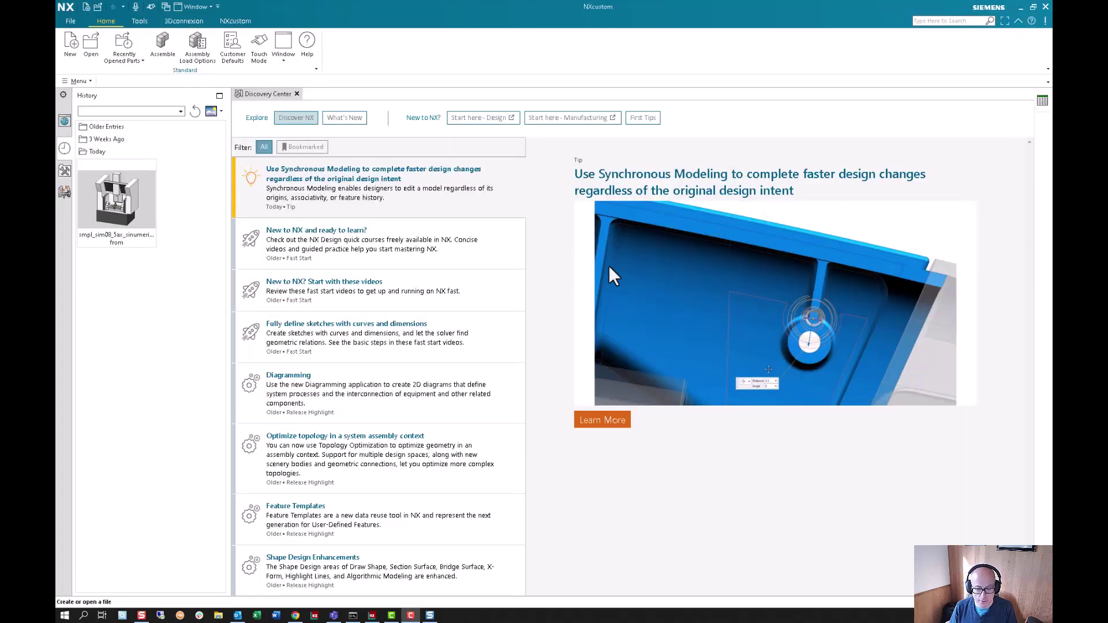
Toggle the Manufacturing Machine Samples panel off and on, then load the SIM08 Mill 5ax Sinumerik sample
left_click(63, 192)
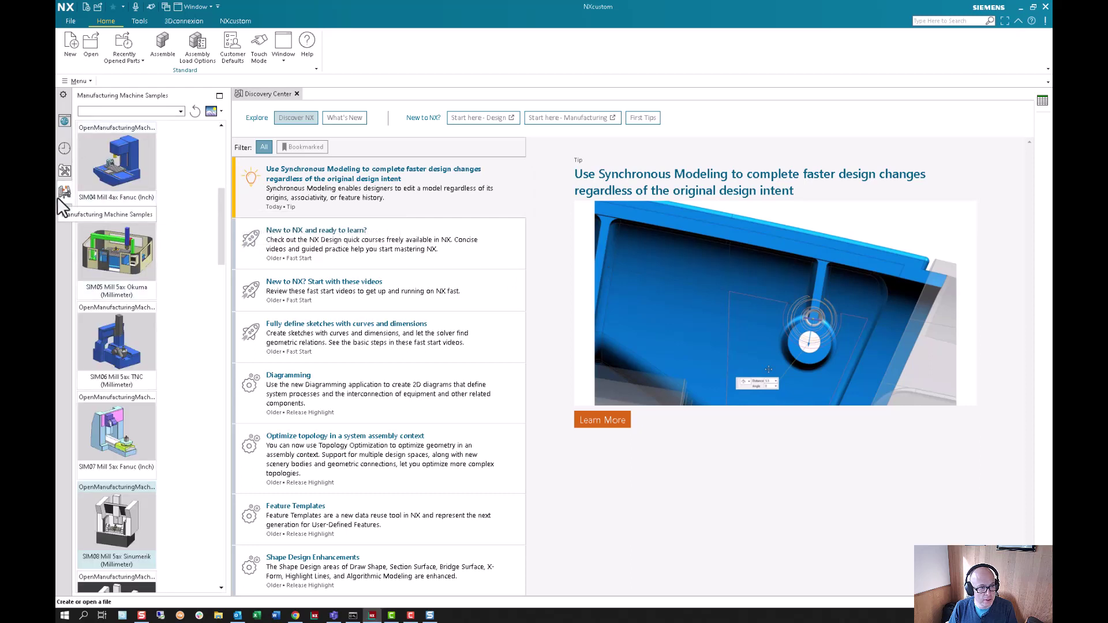
right_click(61, 232)
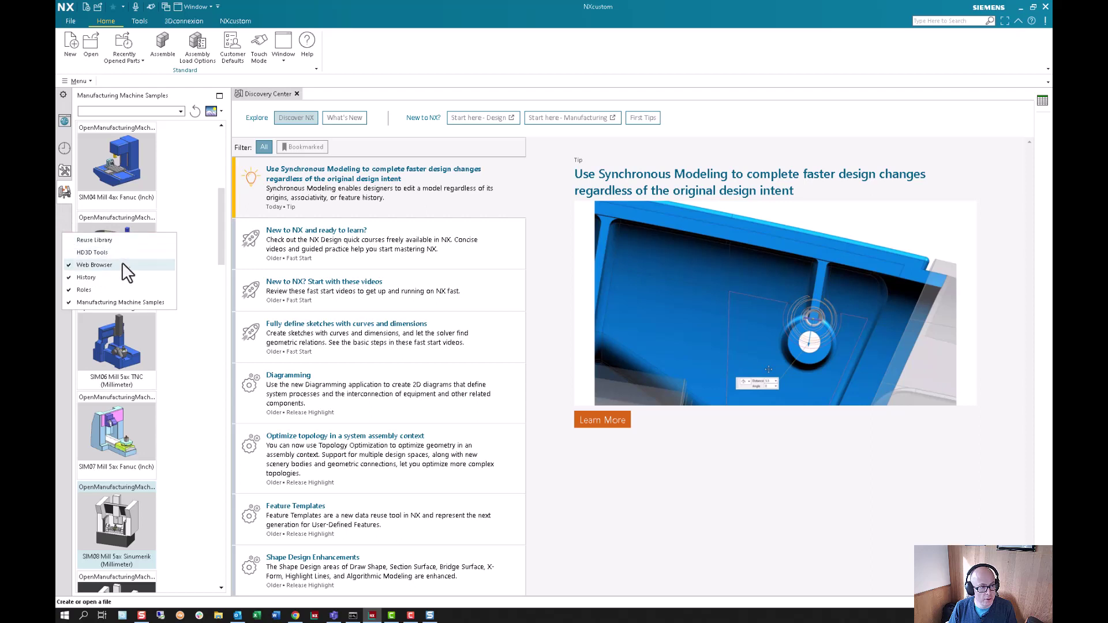
right_click(61, 223)
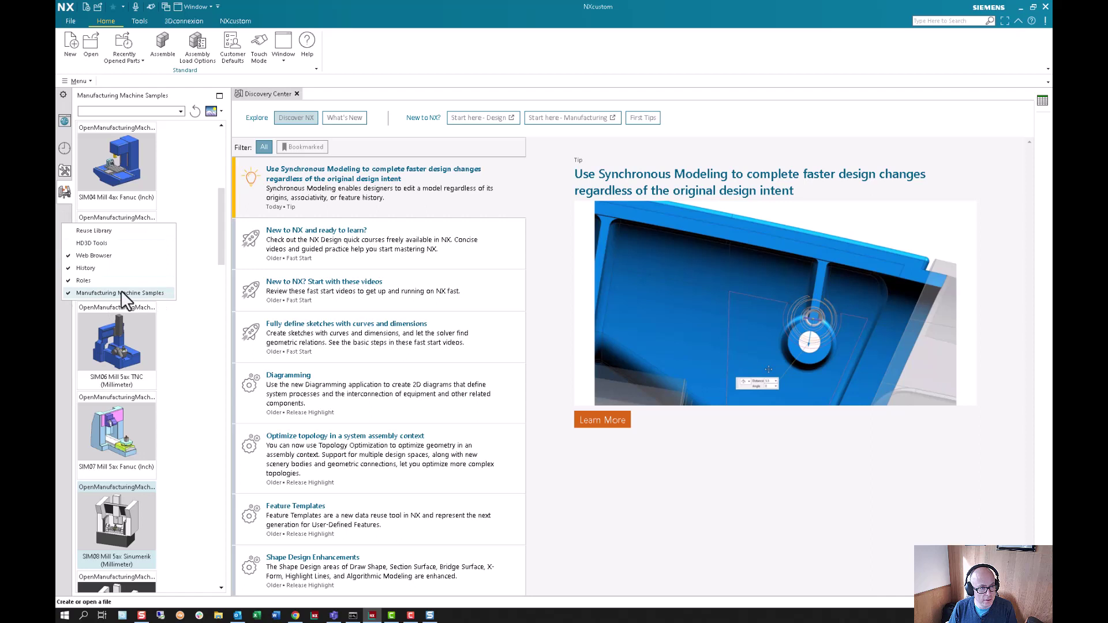
left_click(121, 292)
right_click(67, 233)
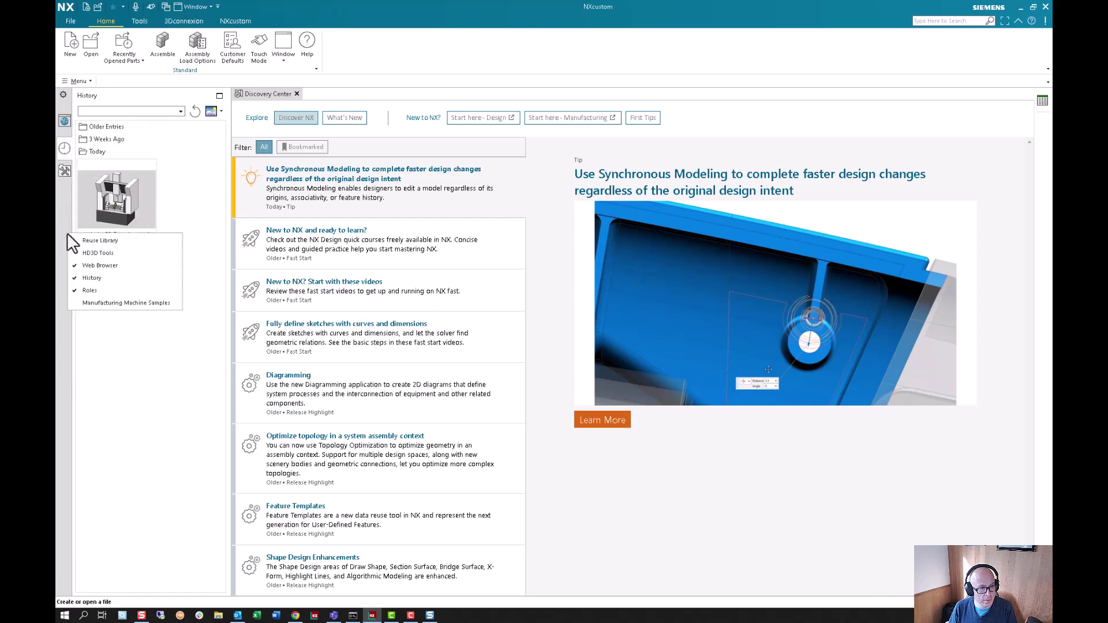
left_click(110, 303)
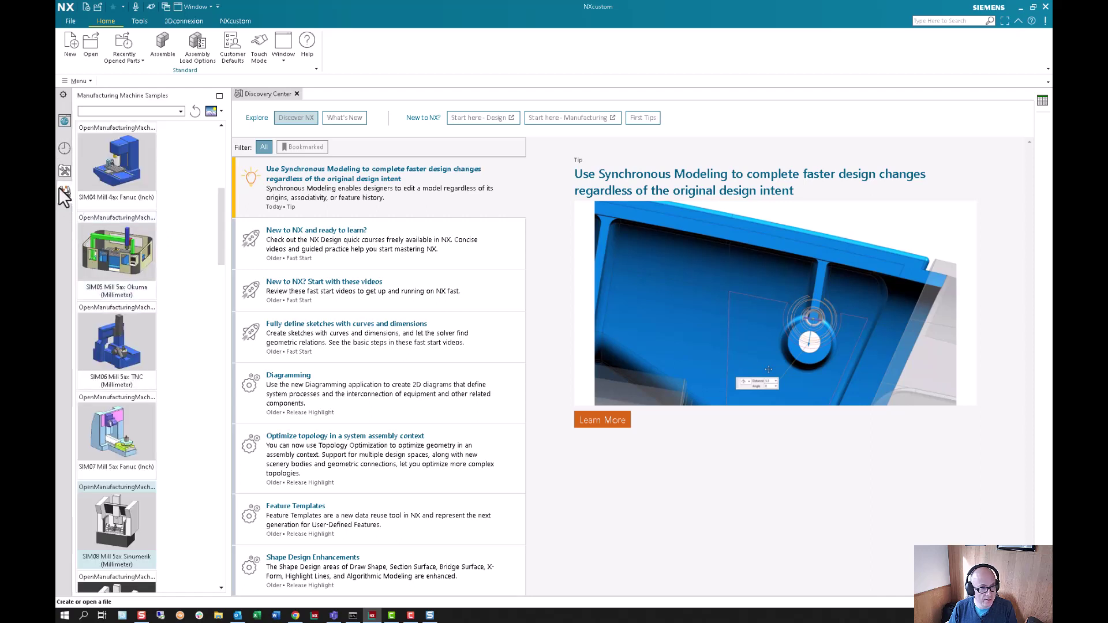
scroll(193, 354, "down", 3)
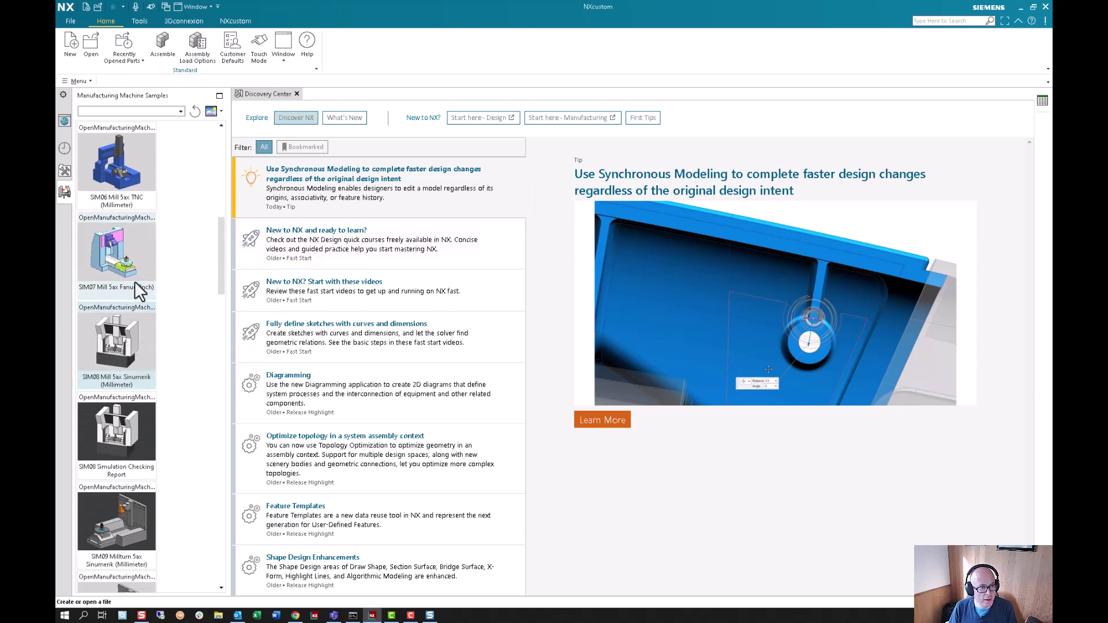
double_click(113, 340)
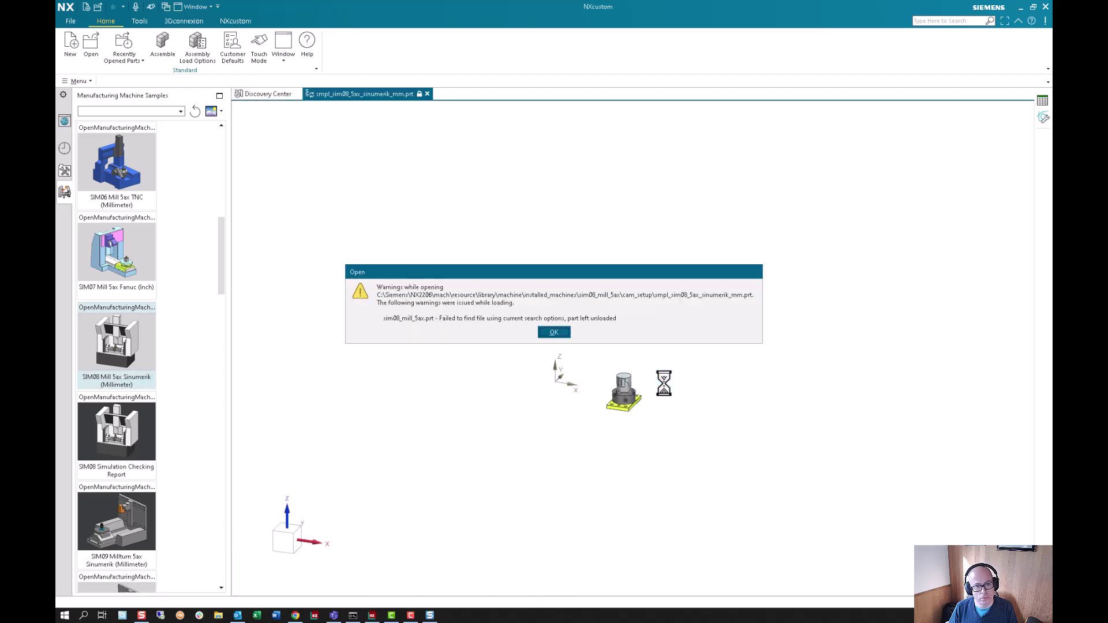
Dismiss the opening warnings, reset to the trimetric view and select Linked Body (4)
left_click(560, 333)
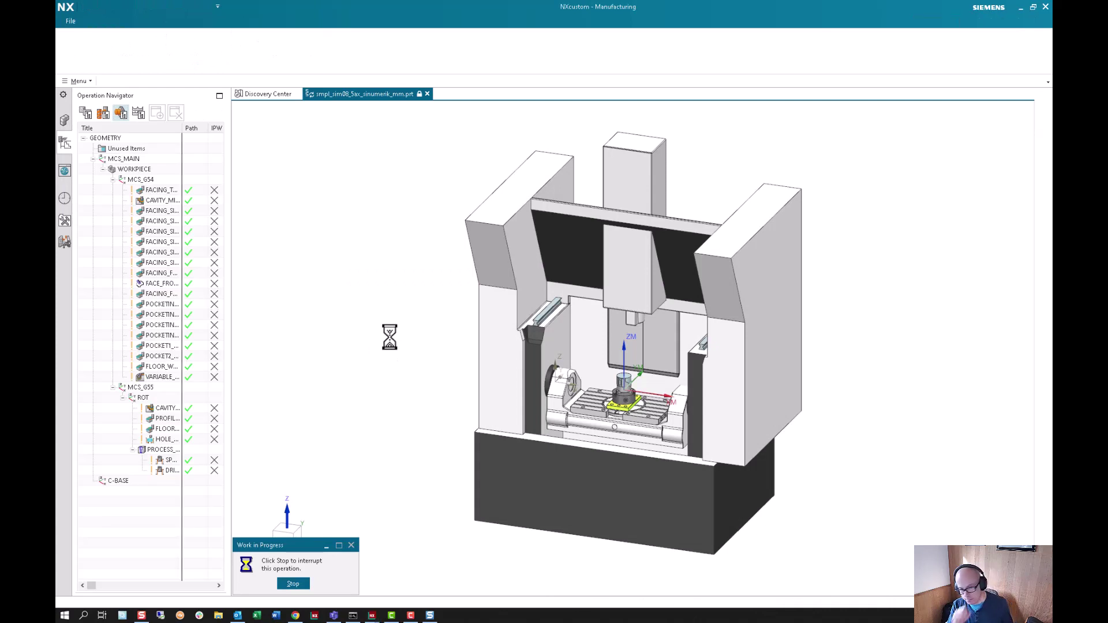
left_click(64, 120)
left_click(64, 166)
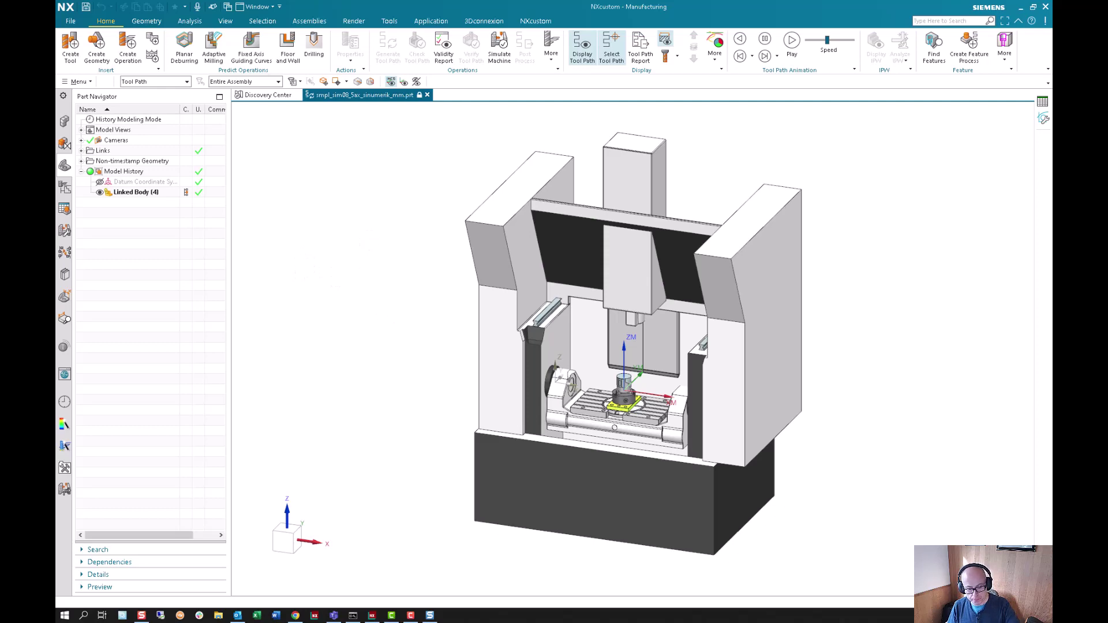
middle_click_drag(952, 577, 786, 237)
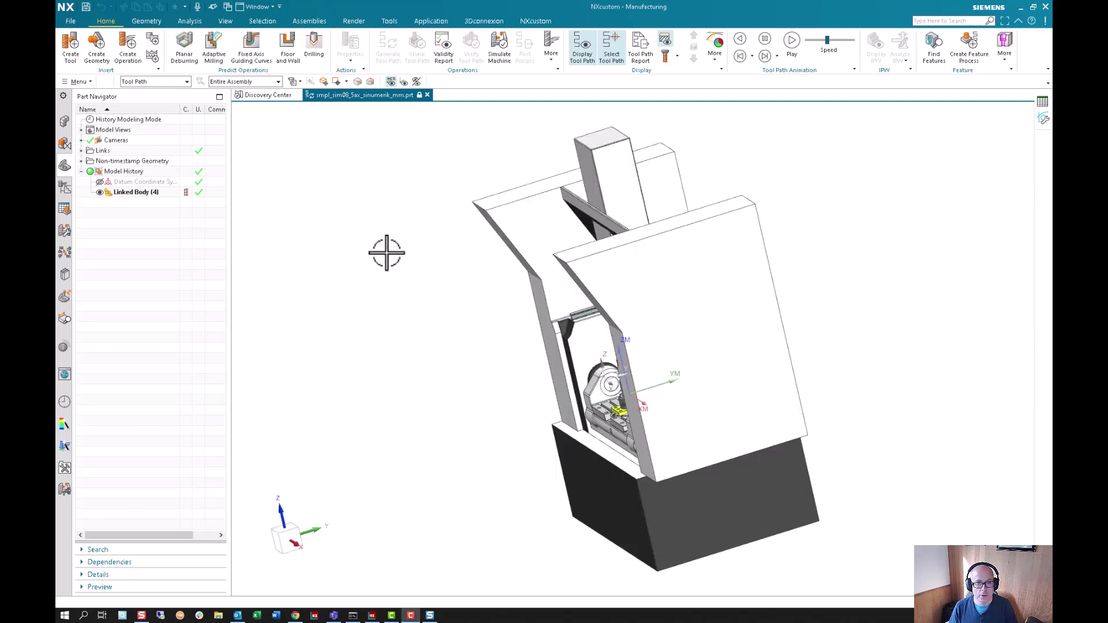
key("Home")
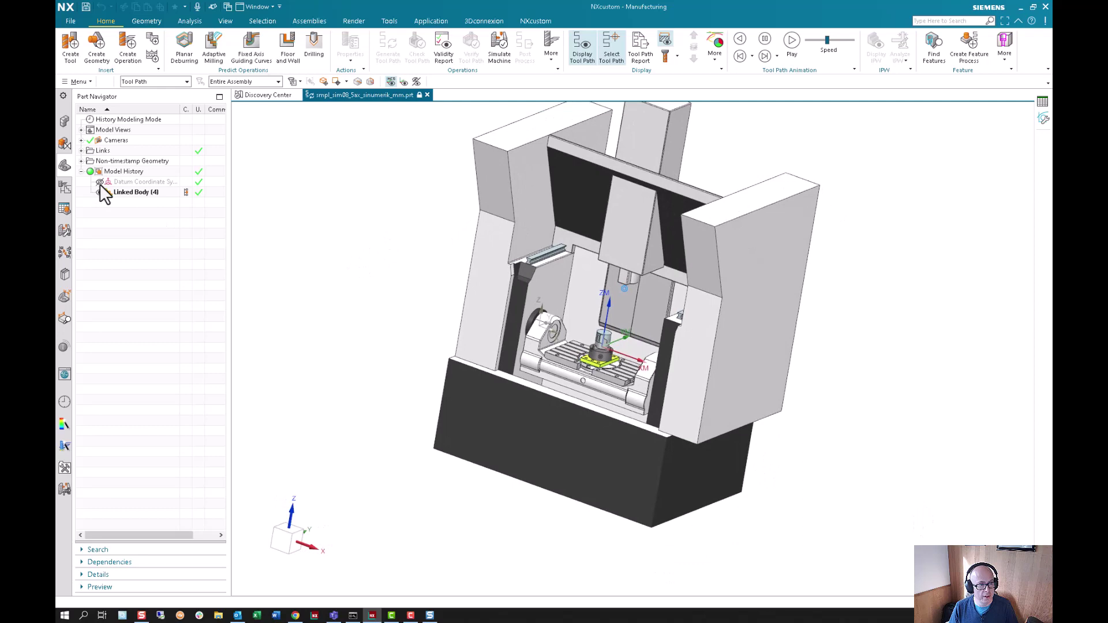
left_click(133, 192)
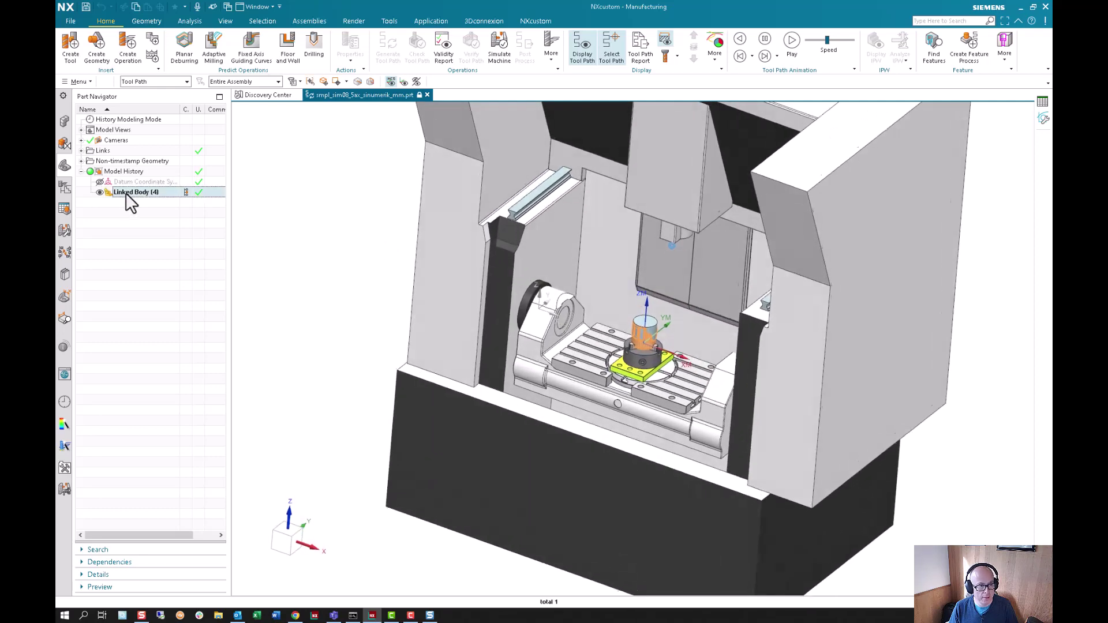
Hide the sim08_part component in the Assembly Navigator, acknowledging the read-only warning
left_click(64, 121)
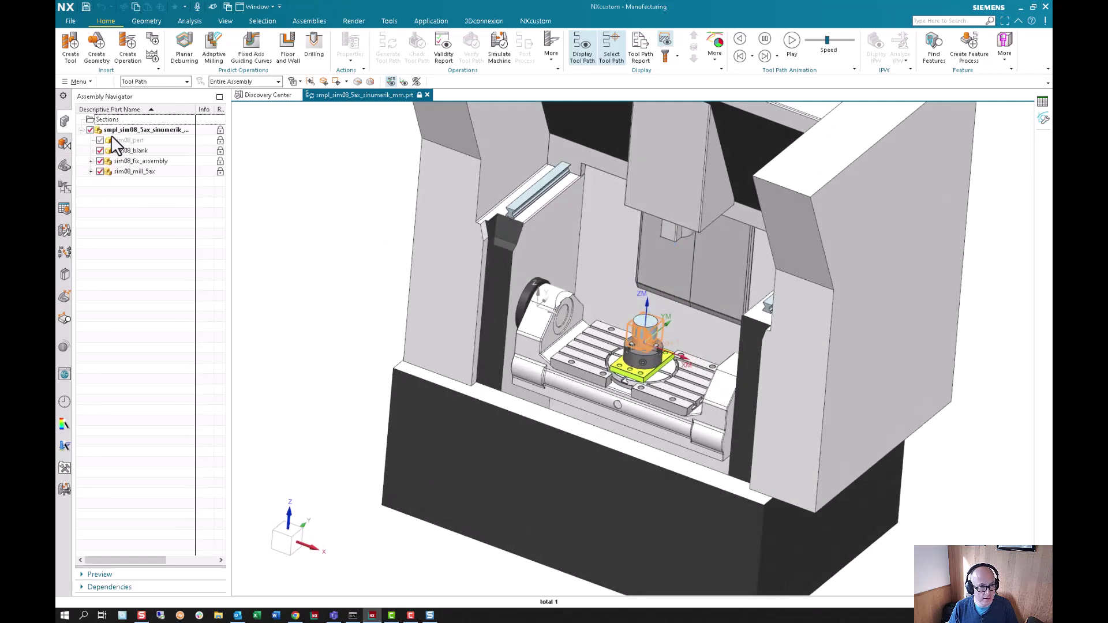
left_click(99, 141)
left_click(553, 350)
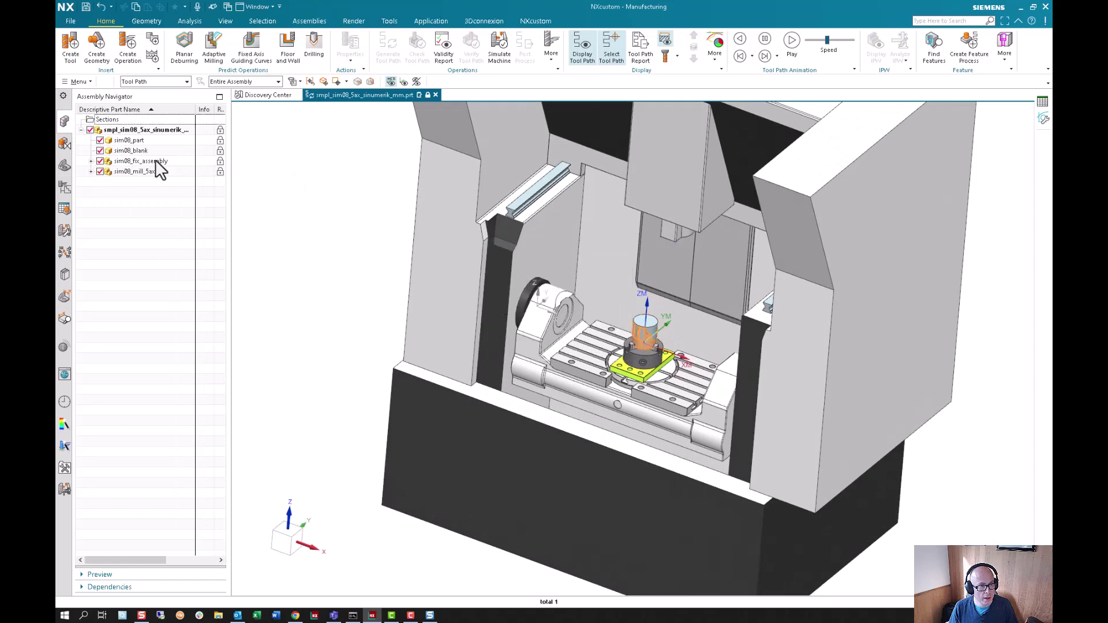
left_click(130, 140)
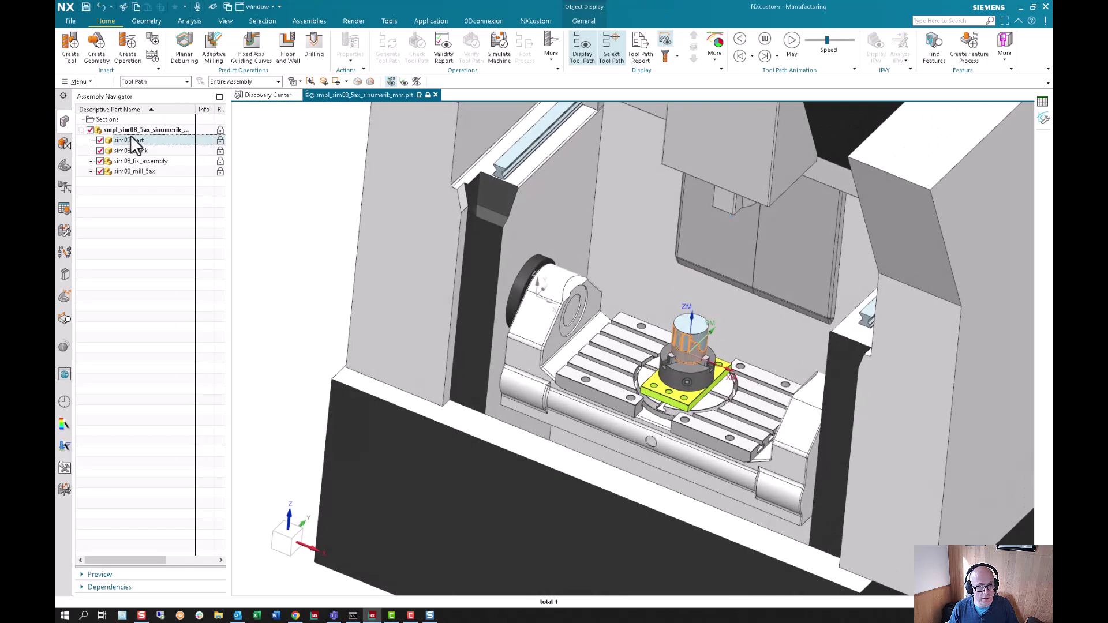
left_click(100, 140)
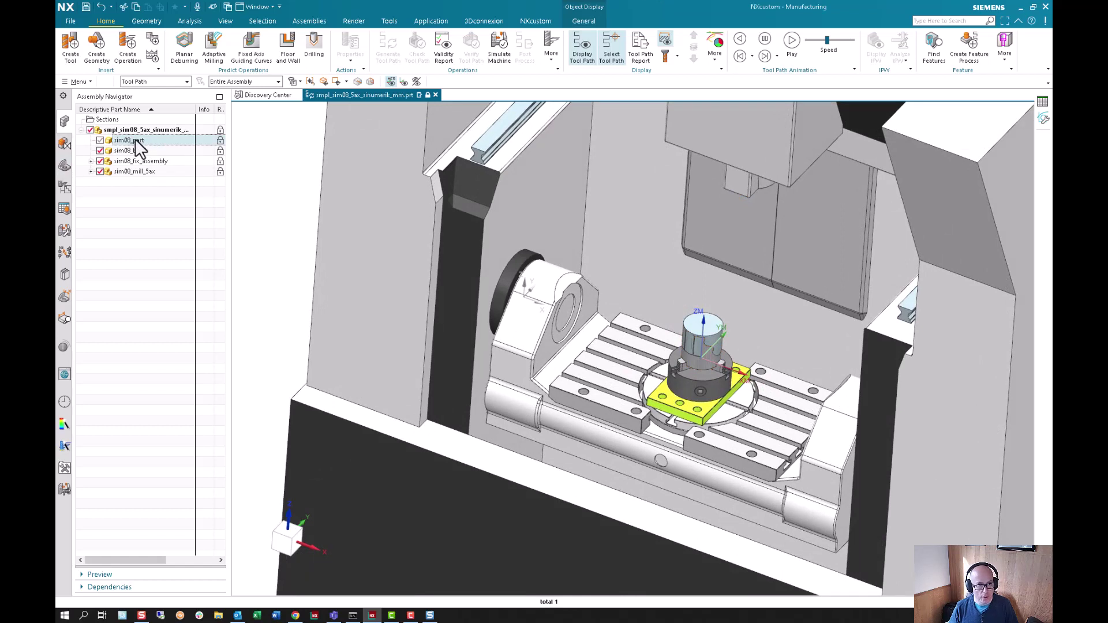
Select Linked Body (4) in the Part Navigator's model history
left_click(65, 165)
left_click(131, 191)
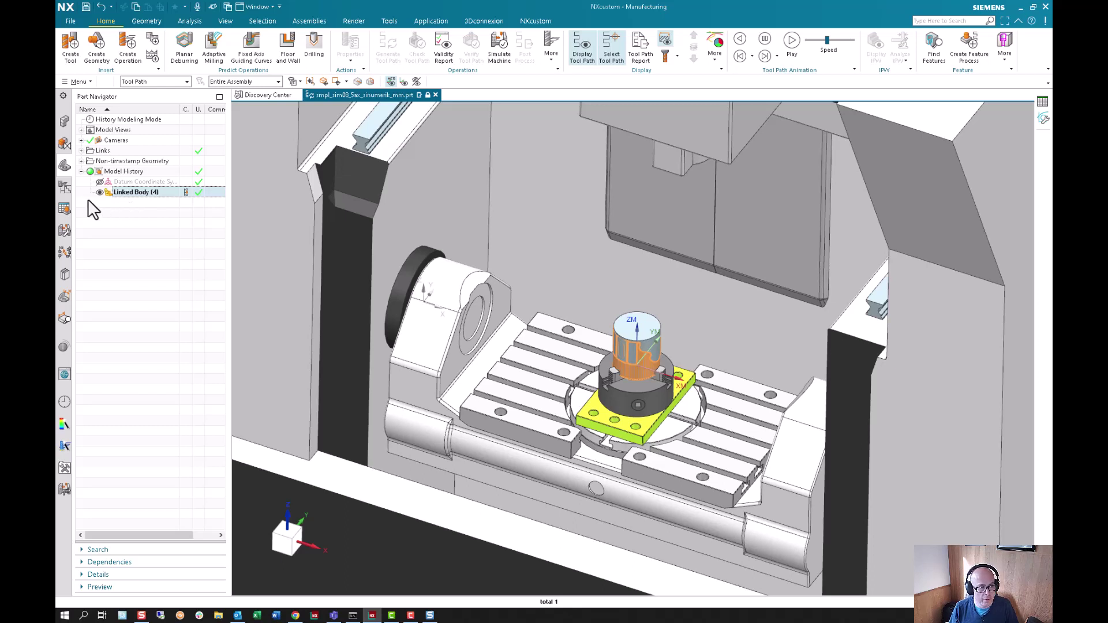
Open the WORKPIECE group, review its part geometry and accept the Mill Geom settings
left_click(65, 122)
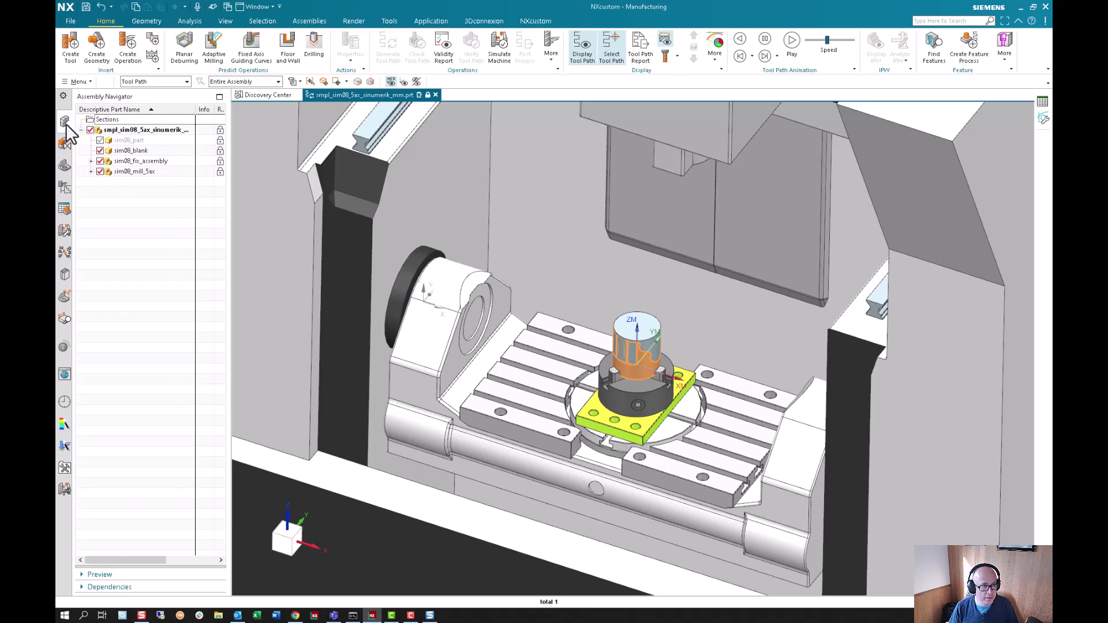
left_click(63, 189)
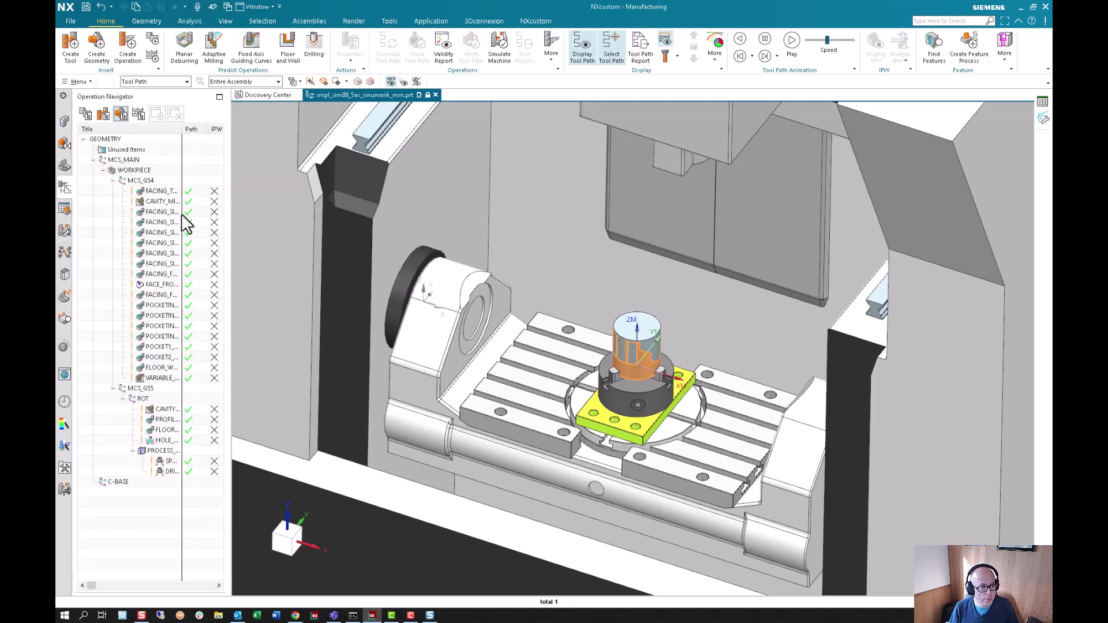
left_click(137, 171)
double_click(138, 171)
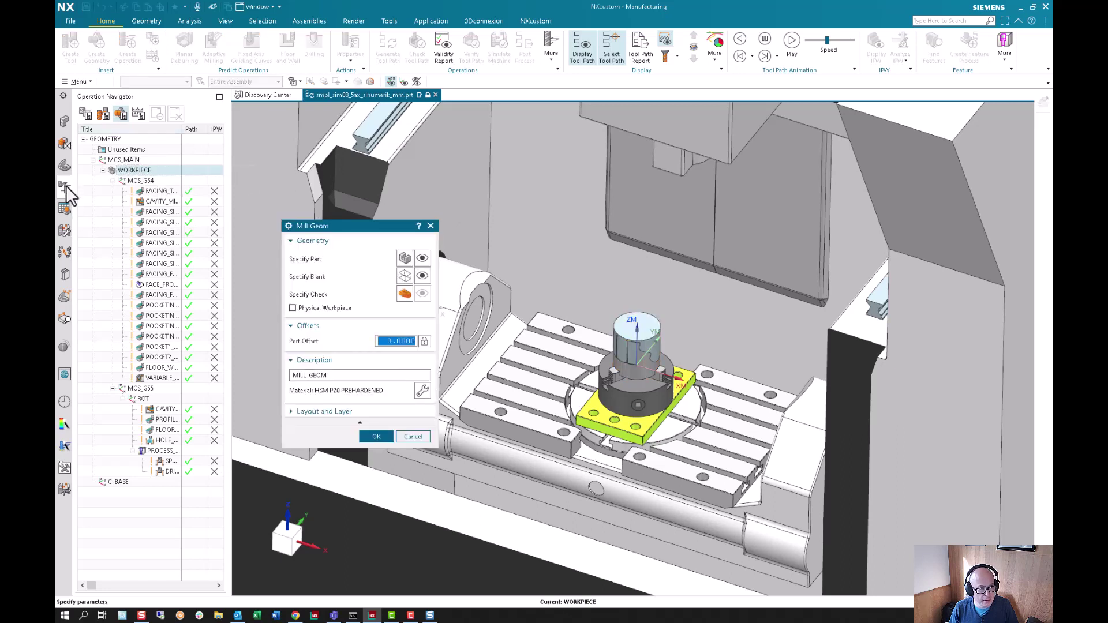
left_click(405, 259)
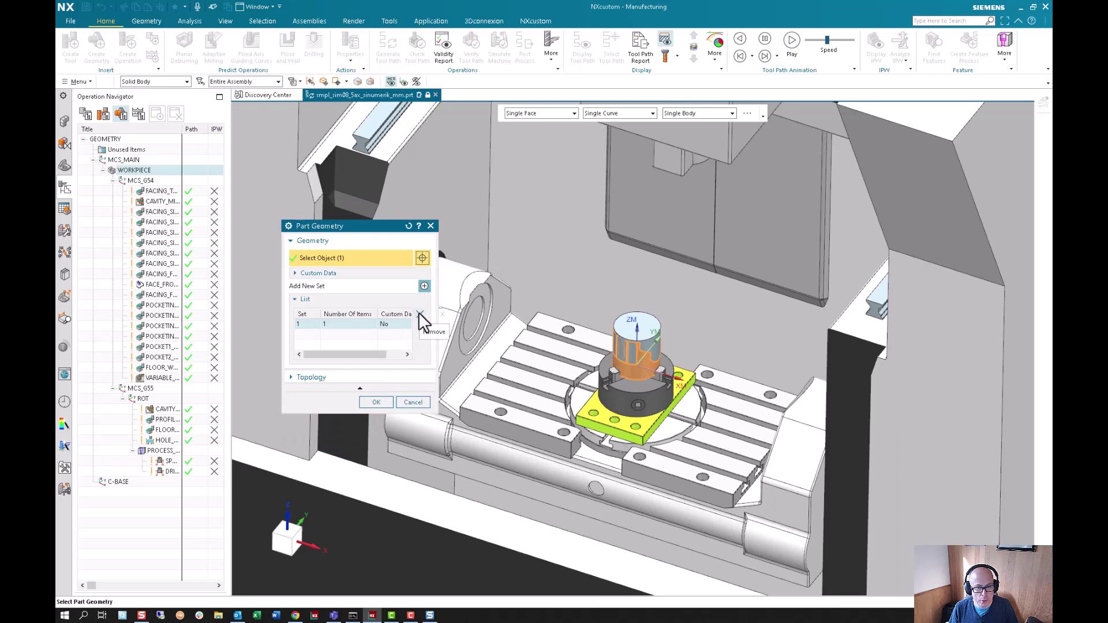
left_click(376, 402)
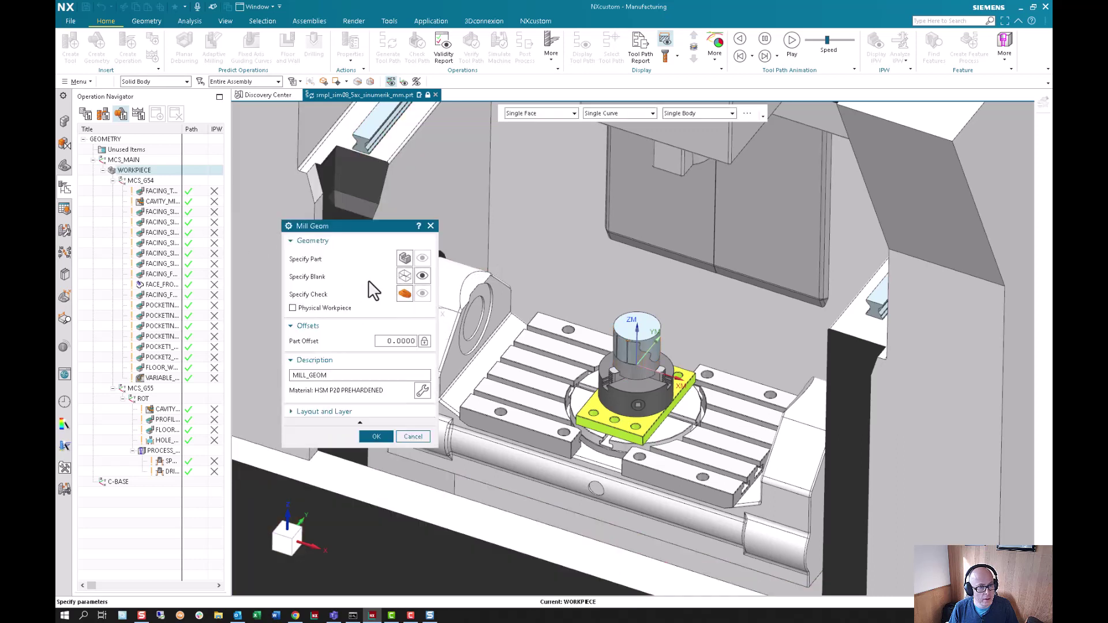
left_click(376, 437)
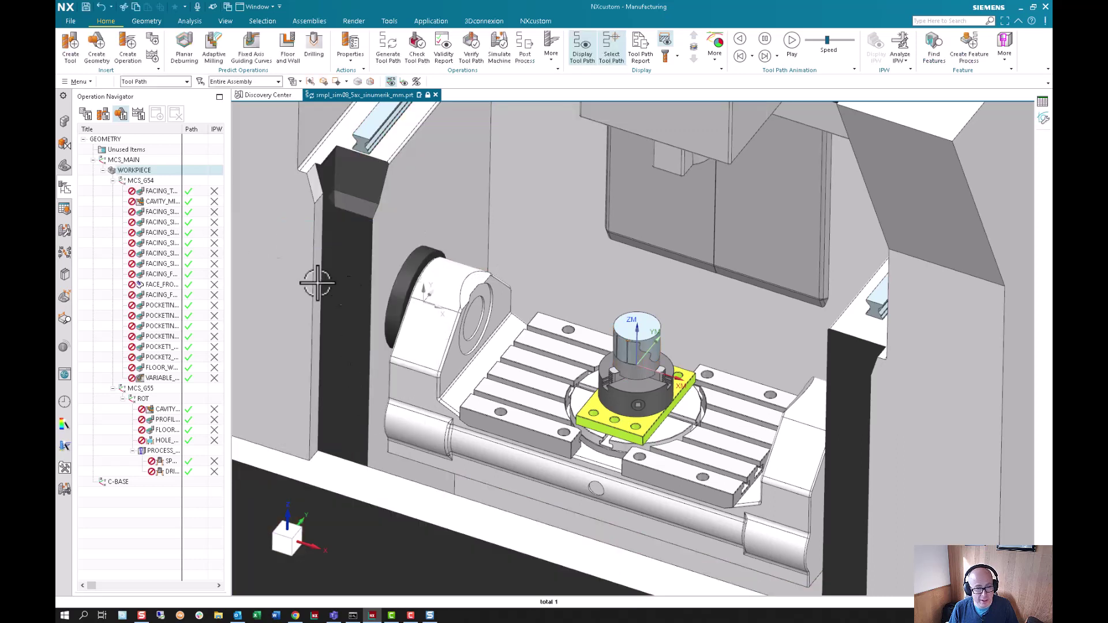
Hide Linked Body (4) and sim08_blank, and make sim08_part visible
left_click(65, 165)
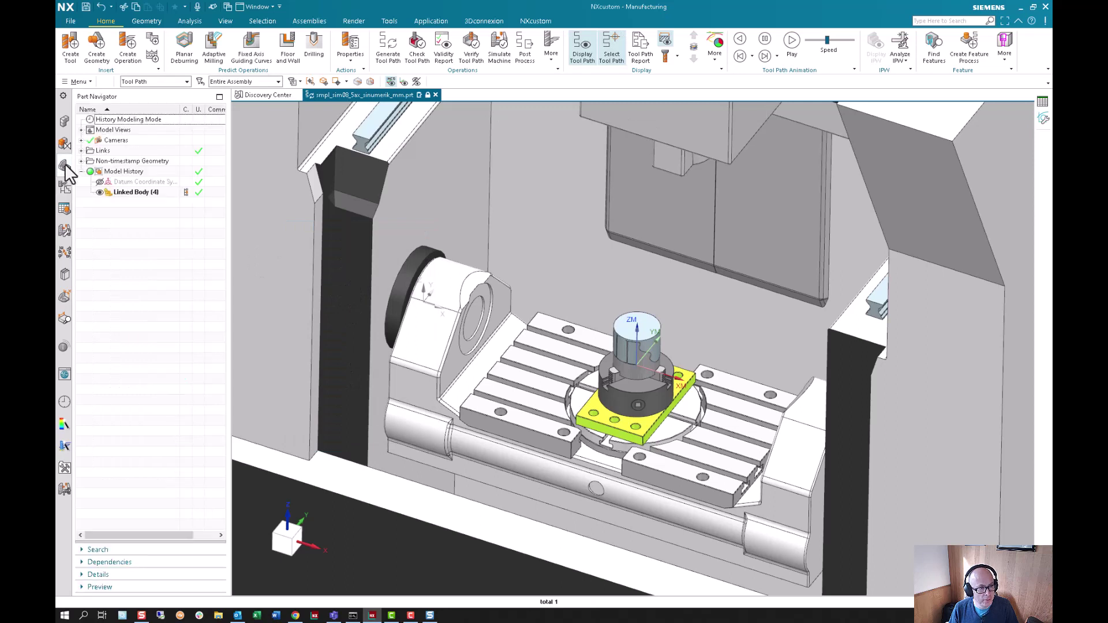
left_click(99, 192)
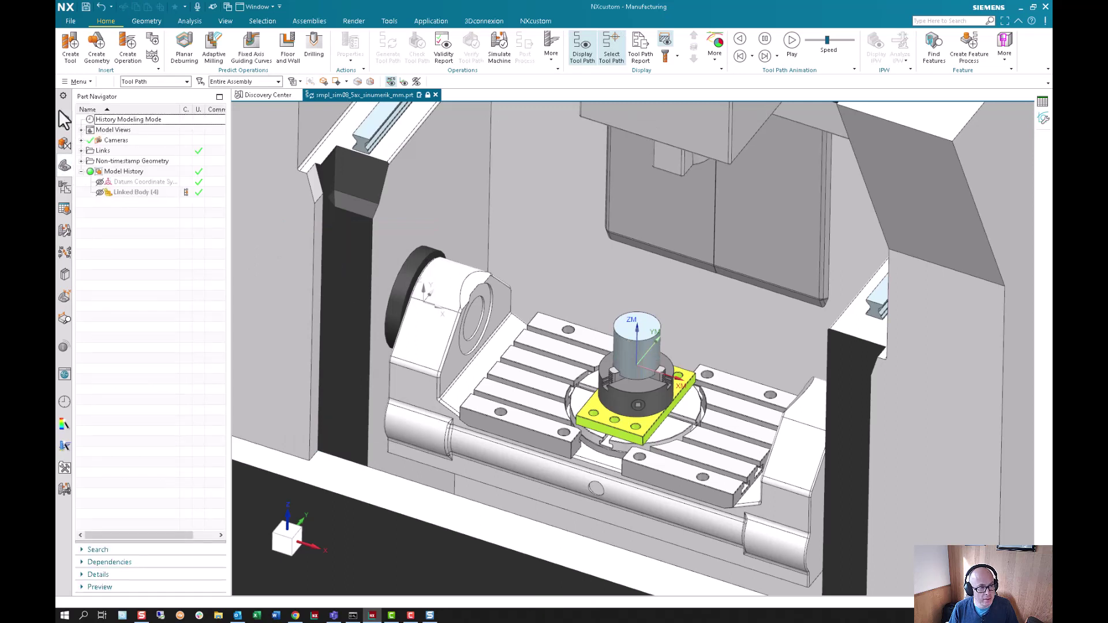
left_click(65, 121)
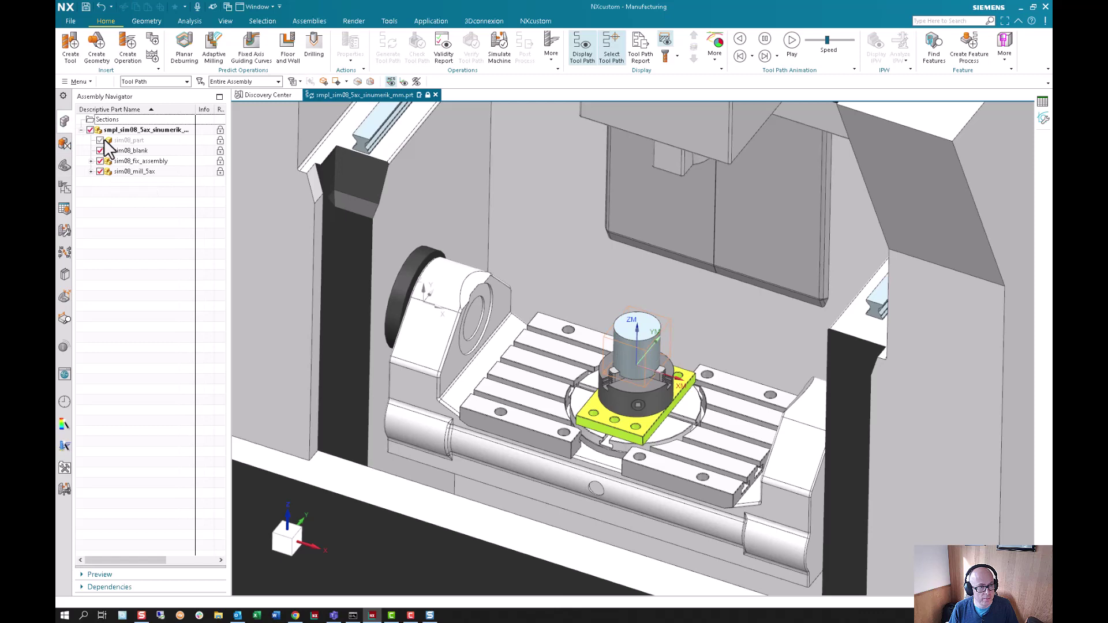
left_click(103, 140)
left_click(122, 140)
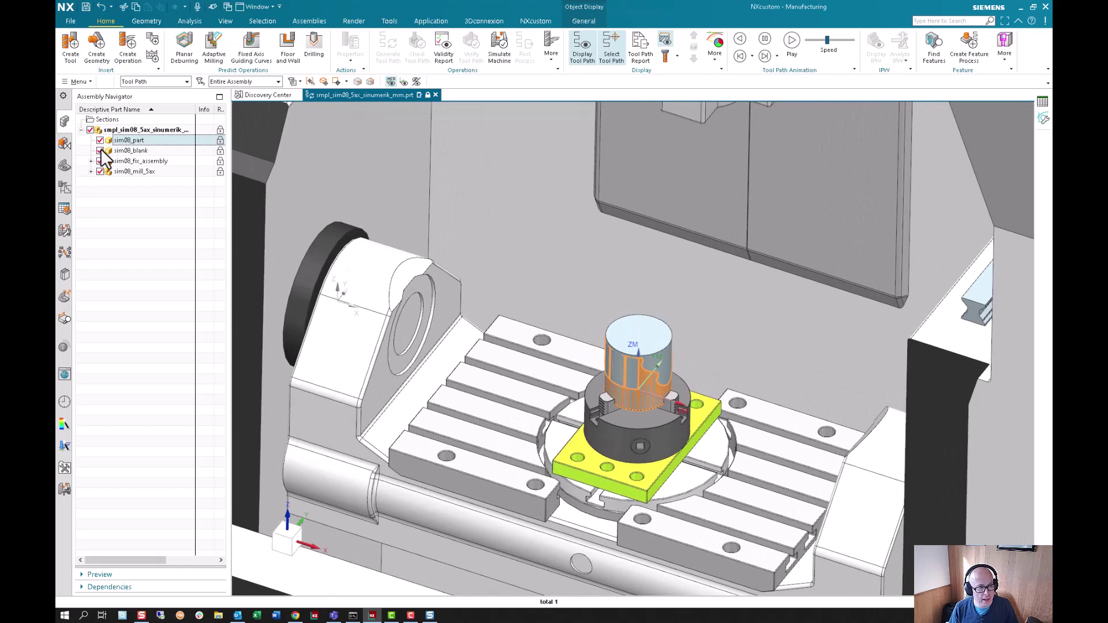
left_click(100, 150)
left_click(143, 253)
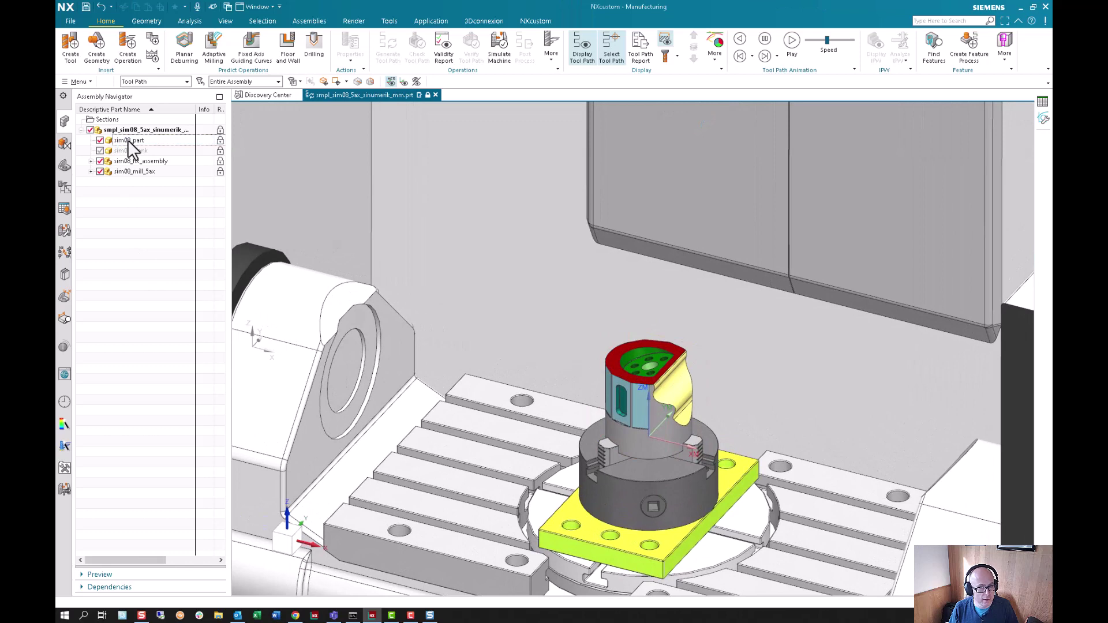
Set the WORKPIECE part geometry to the machined part body in the chuck
left_click(64, 166)
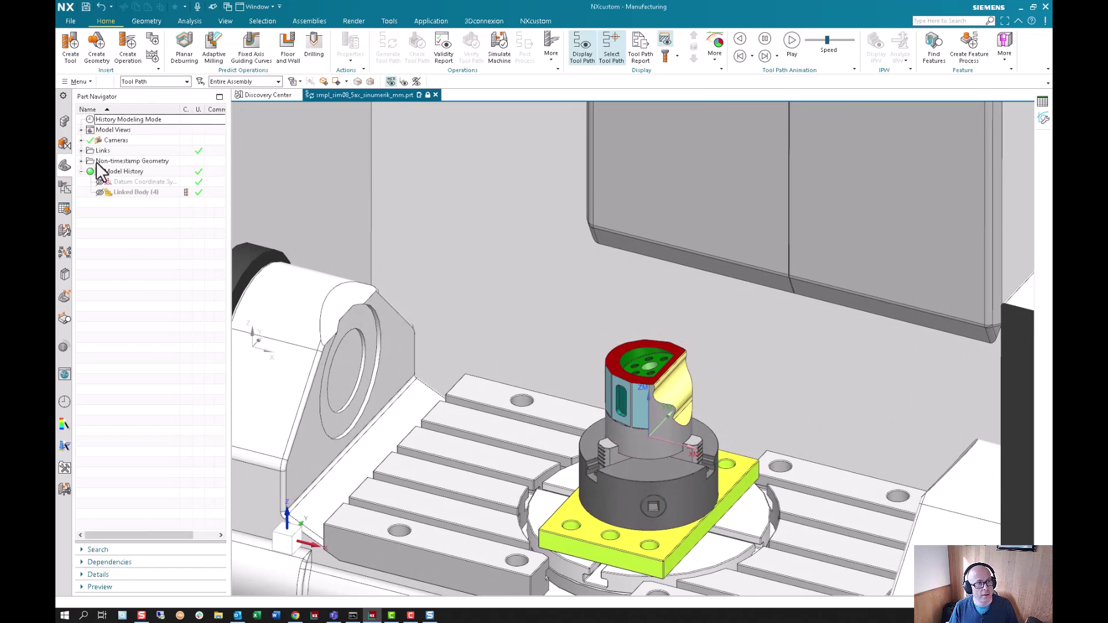
left_click(64, 188)
left_click(130, 171)
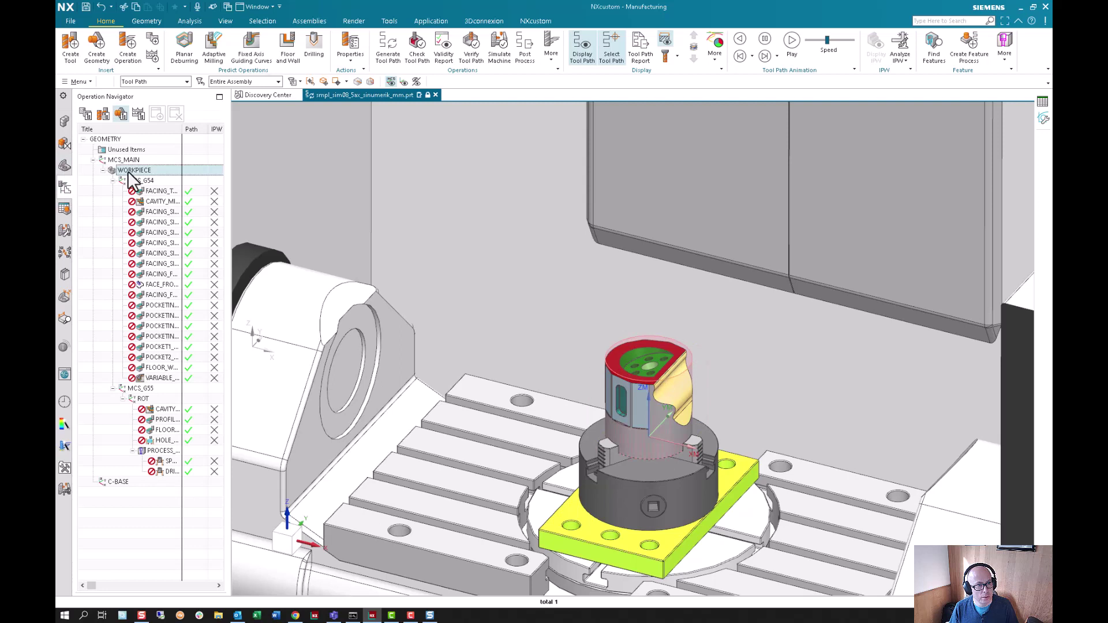
double_click(131, 172)
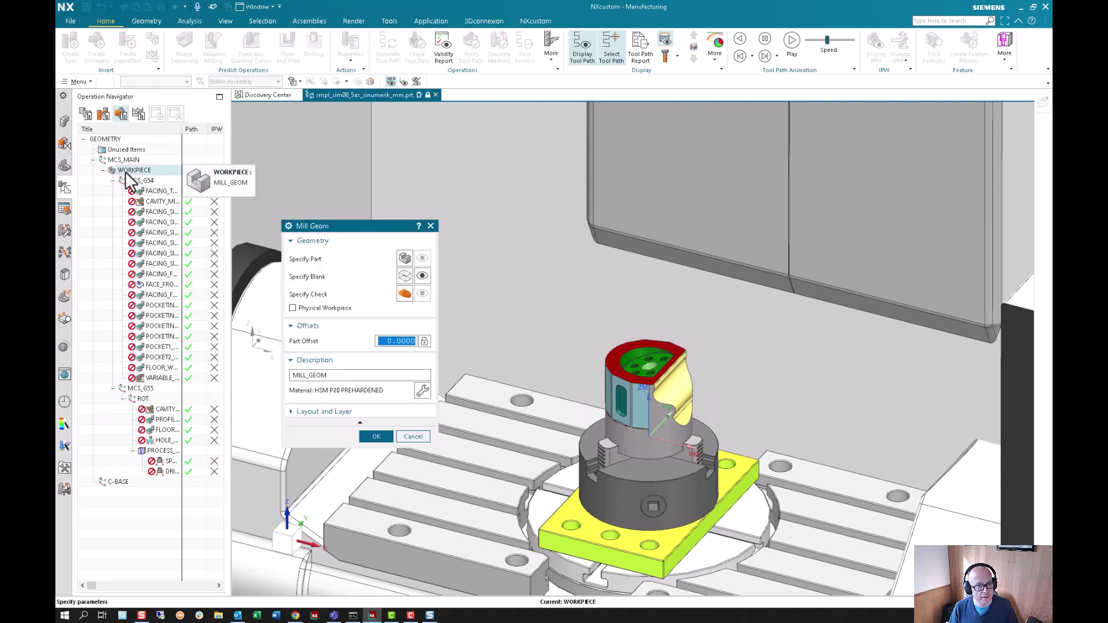
left_click(405, 258)
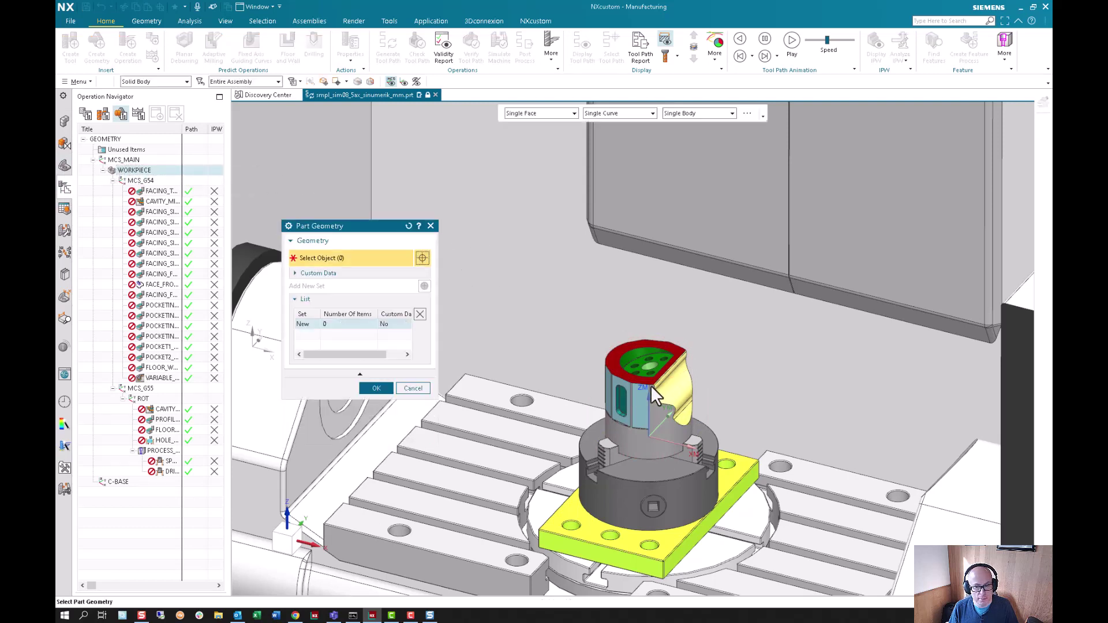
left_click(655, 395)
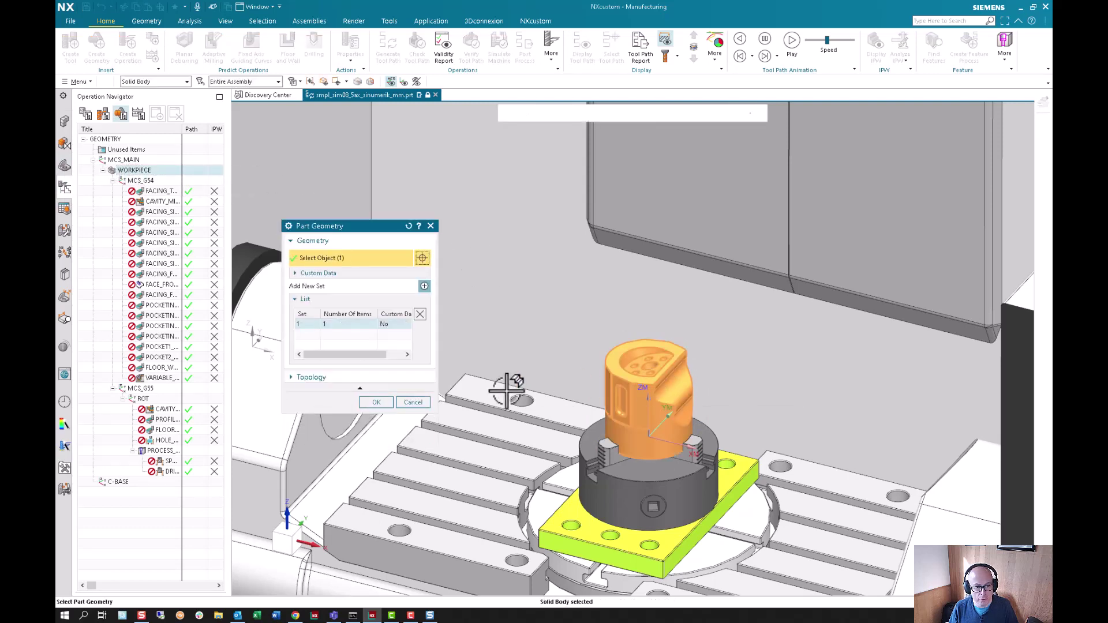
left_click(381, 402)
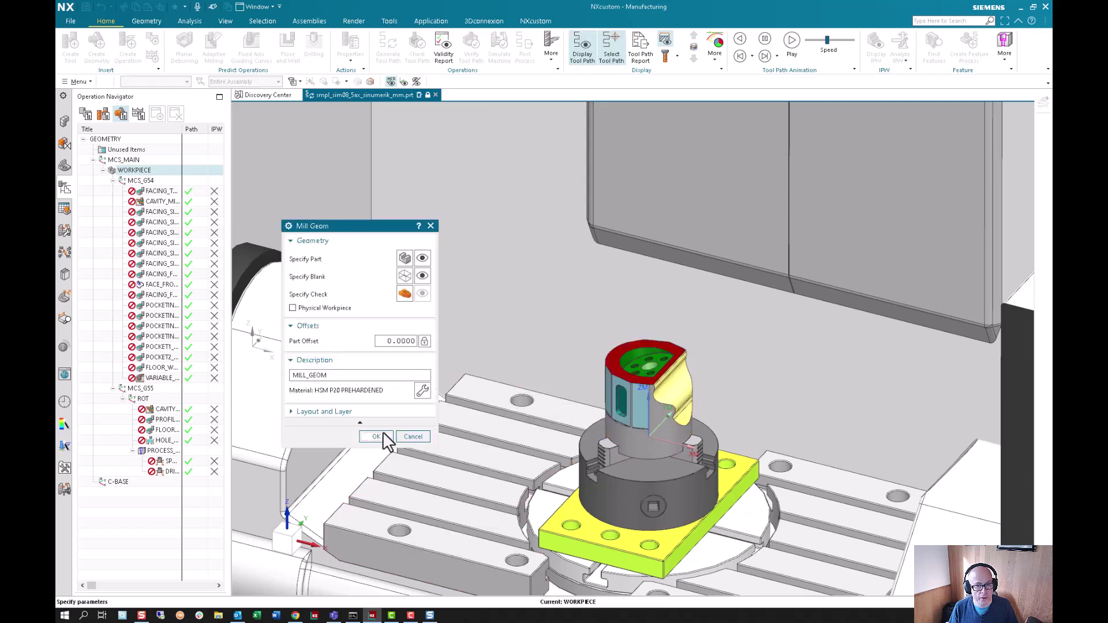
left_click(383, 436)
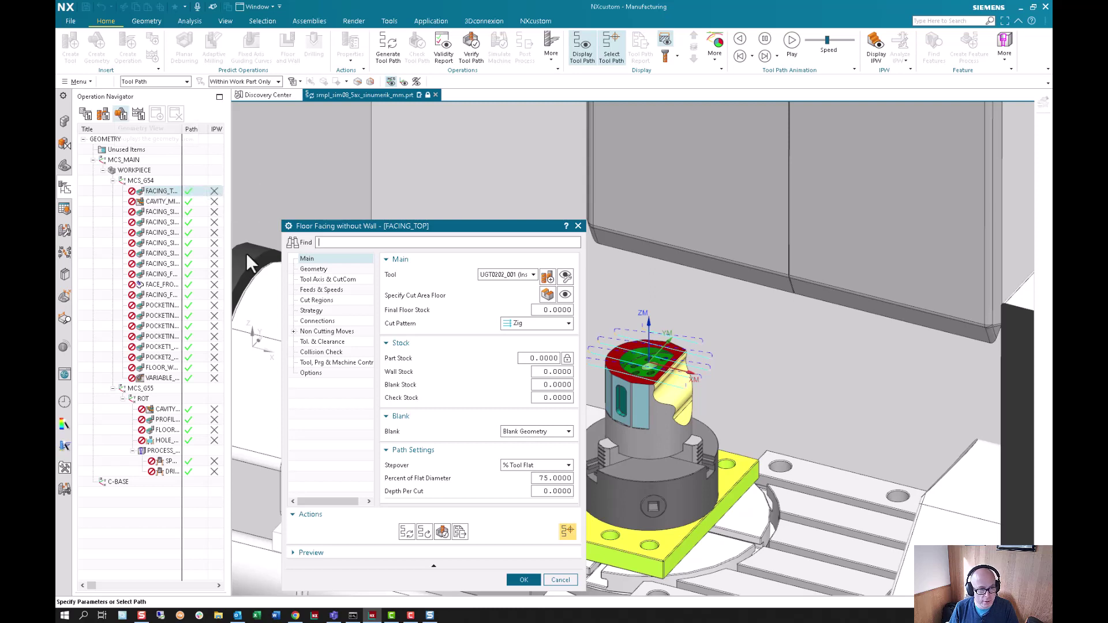
Replace FACING_TOP's cut area floor with the part's top face and generate the tool path
left_click(547, 295)
left_click(440, 410)
scroll(439, 409, "up", 3)
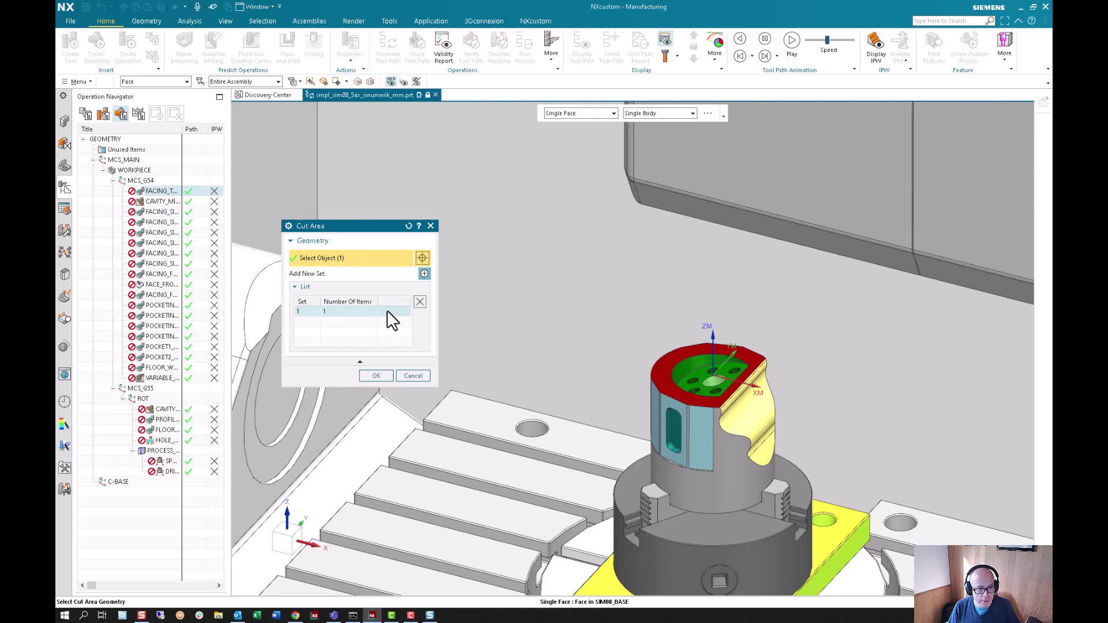
scroll(650, 366, "up", 4)
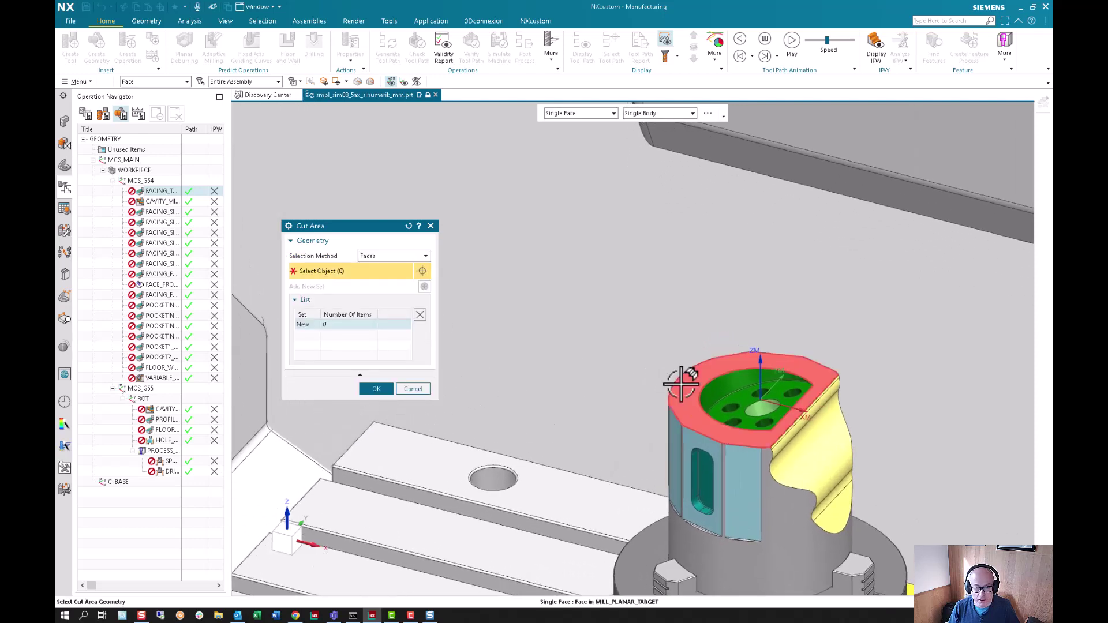
left_click(384, 376)
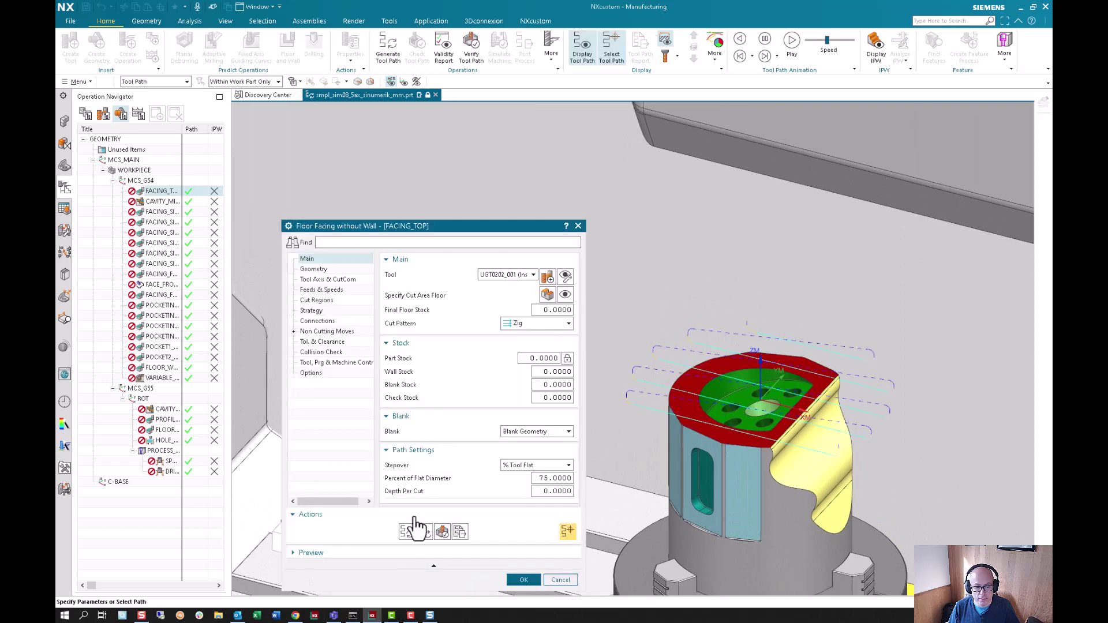
left_click(407, 531)
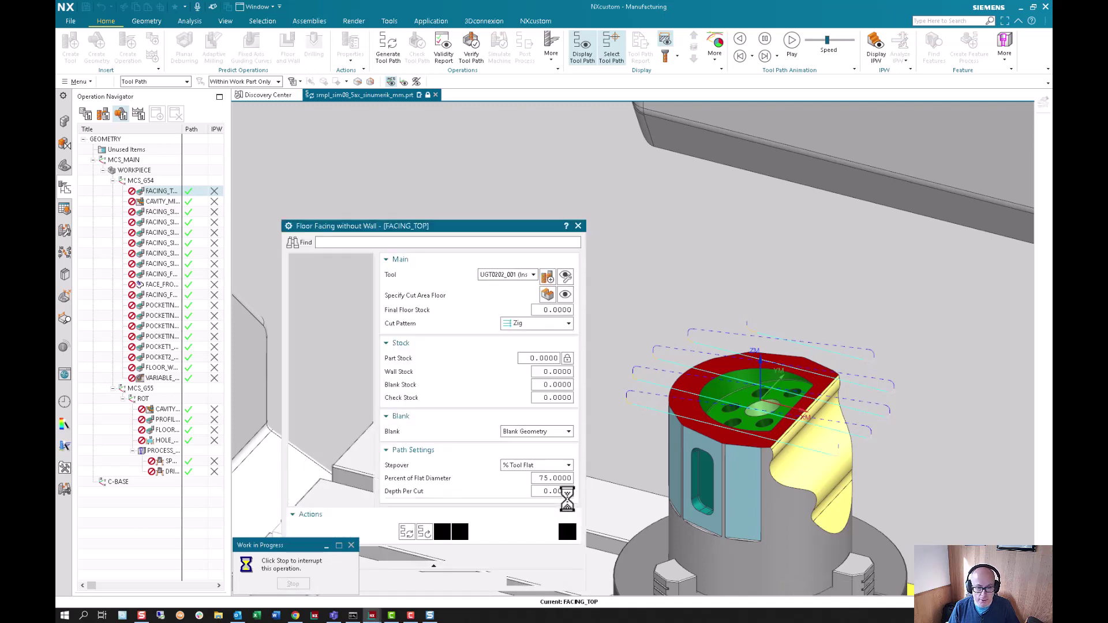
Accept FACING_TOP and show sim08_part's Replace Reference Set options
left_click(523, 579)
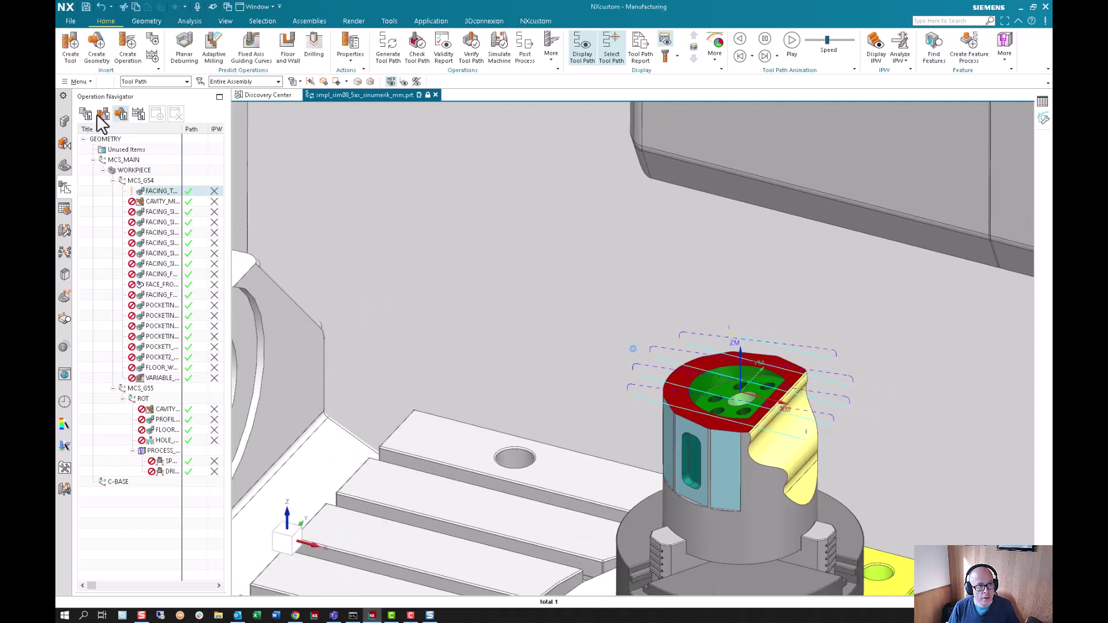
left_click(65, 123)
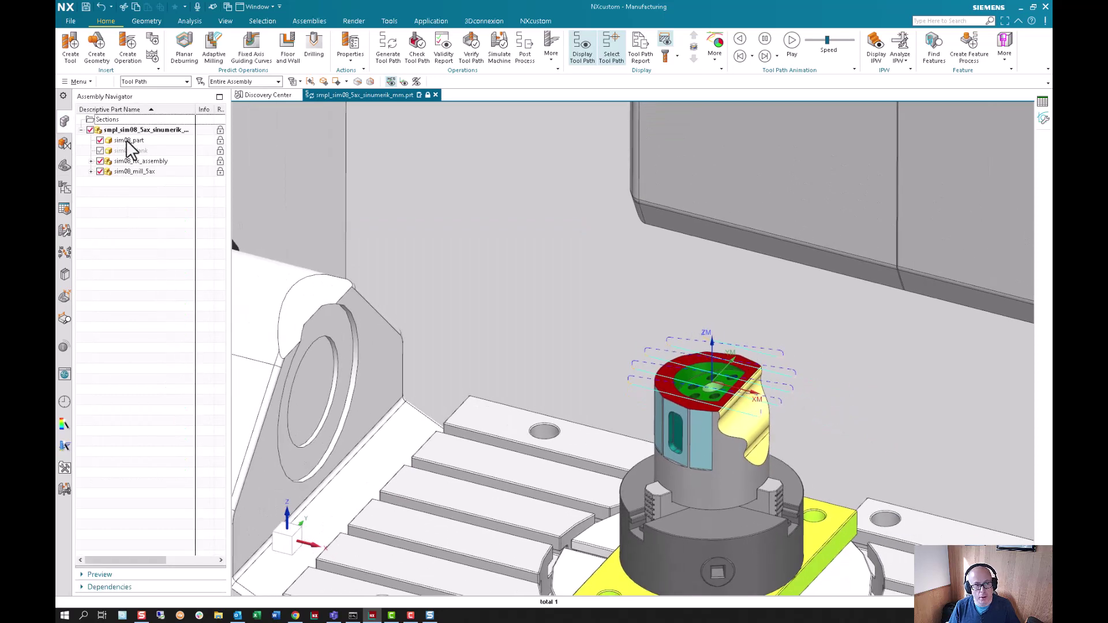
right_click(125, 139)
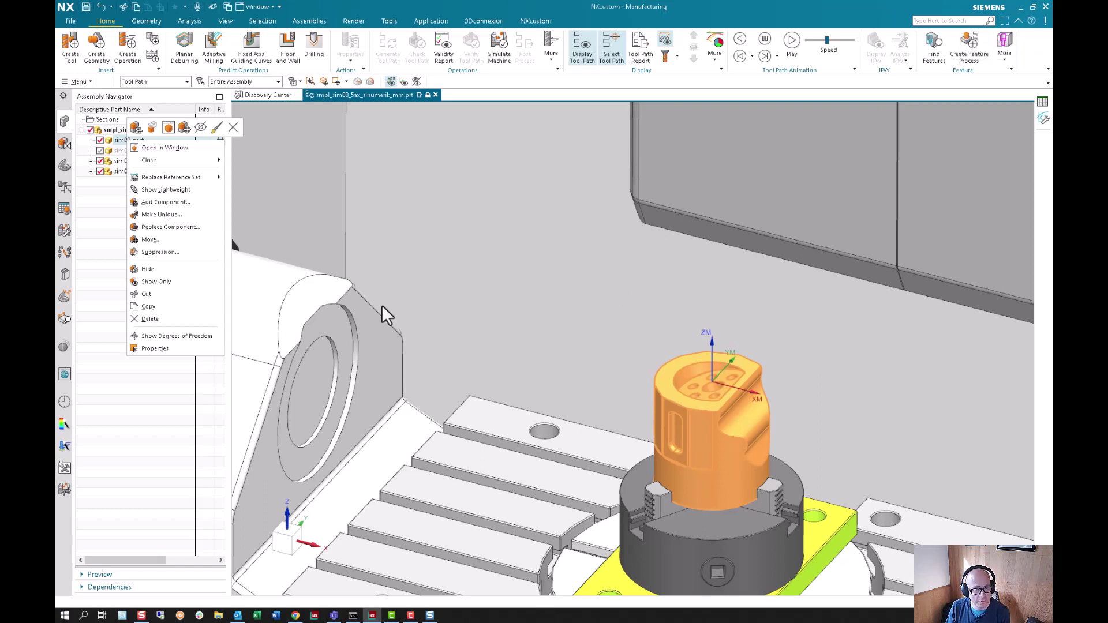
mouse_move(178, 177)
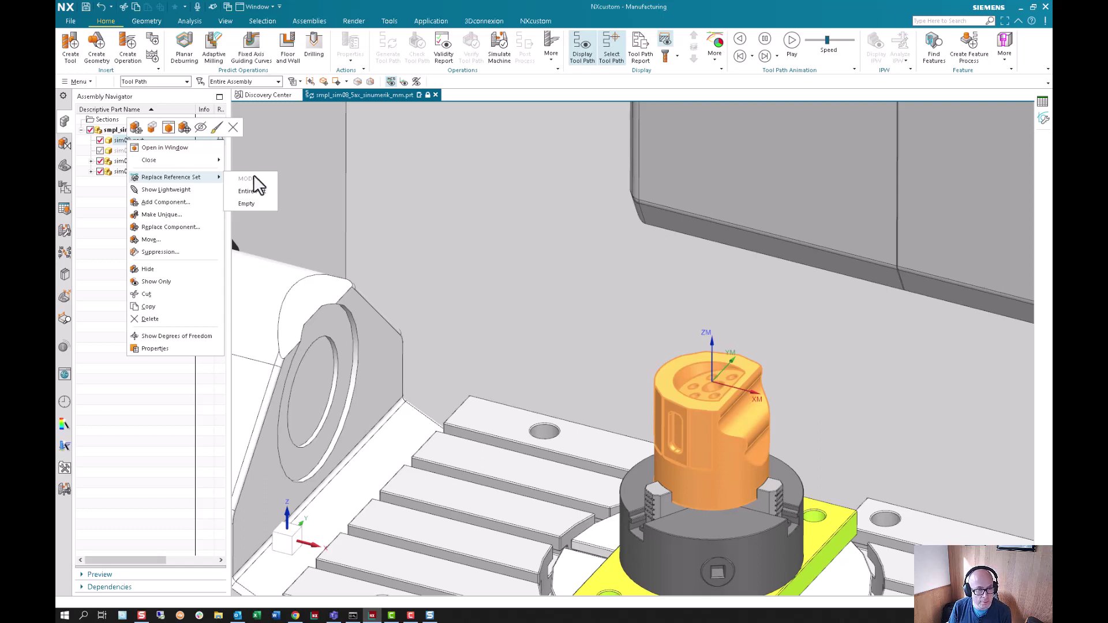
Switch sim08_part to Entire Part, then to Empty, and confirm it cannot be shown
left_click(254, 191)
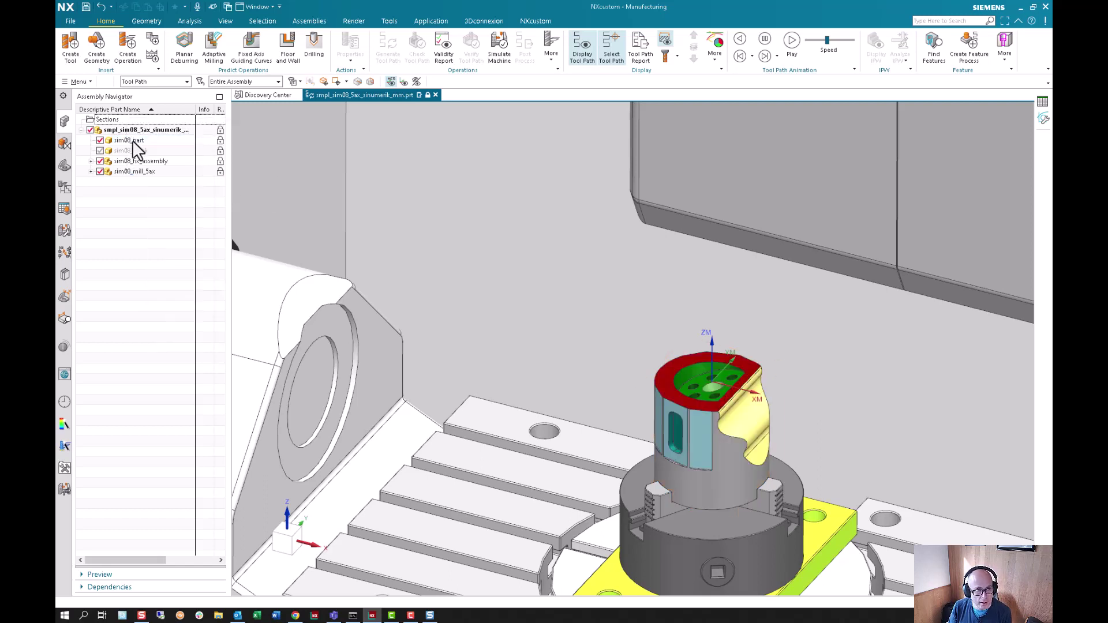
left_click(133, 142)
right_click(134, 142)
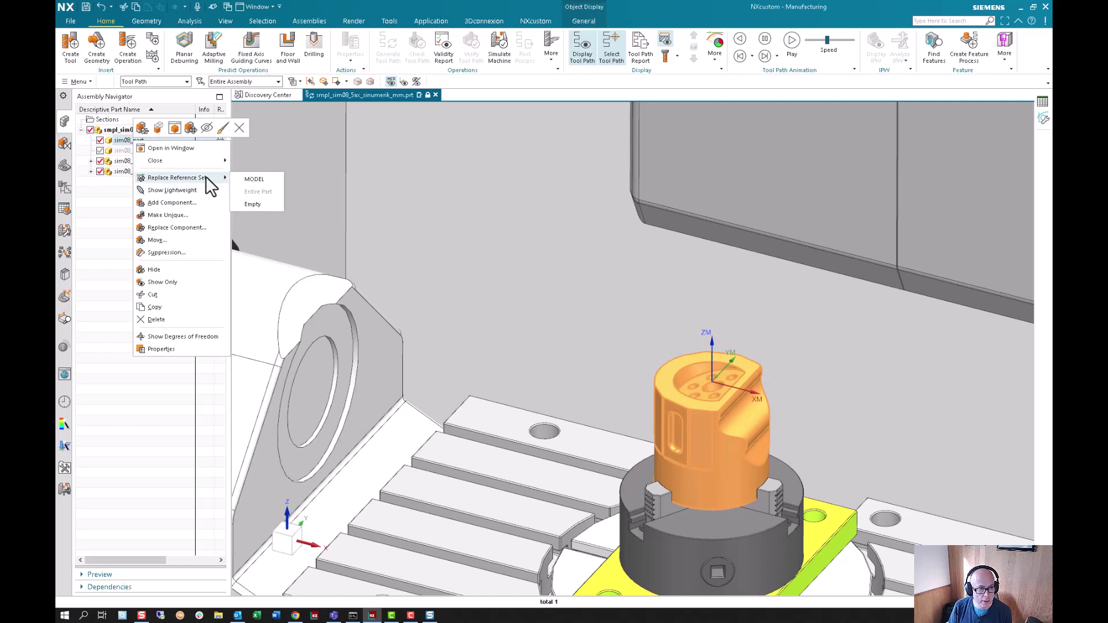
left_click(252, 204)
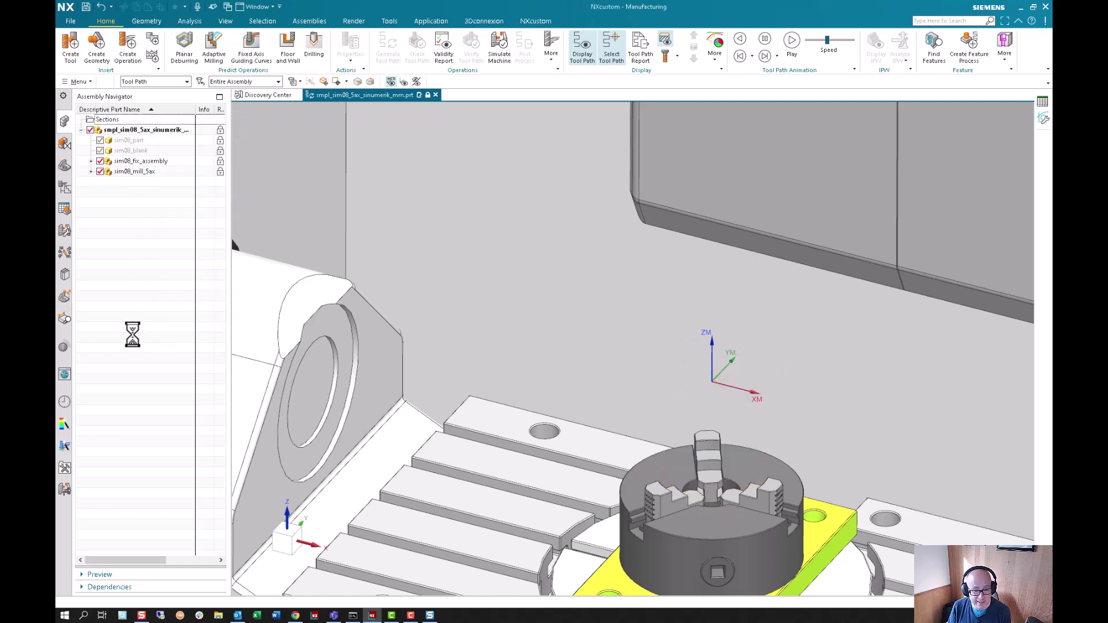
left_click(100, 141)
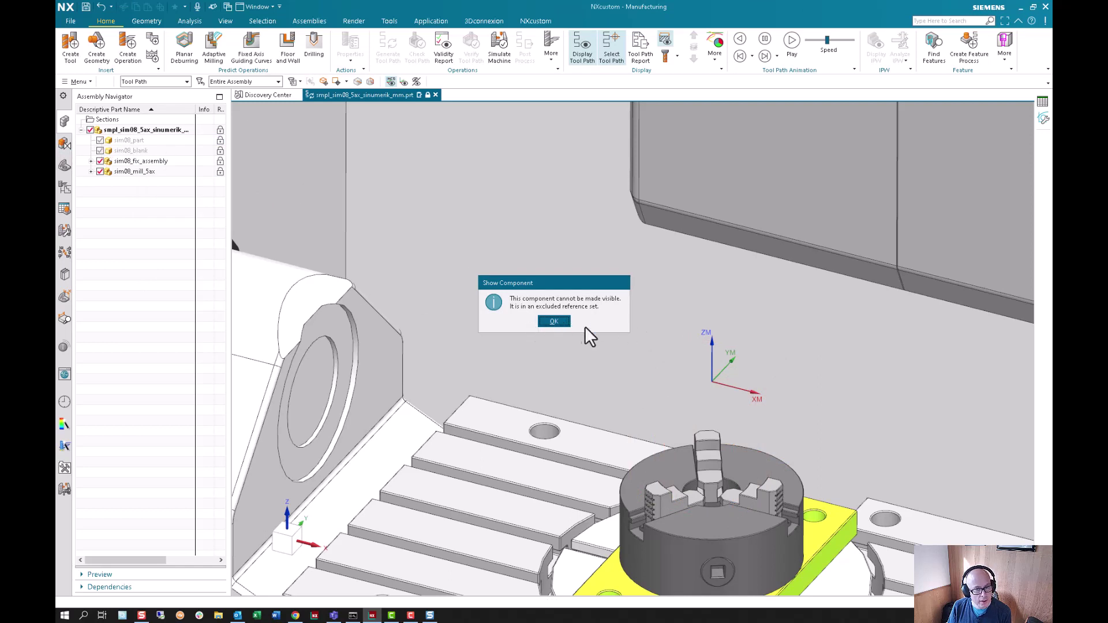
left_click(555, 323)
Select FACING_TOP and dismiss its geometry-outside-reference-set warnings
left_click(64, 187)
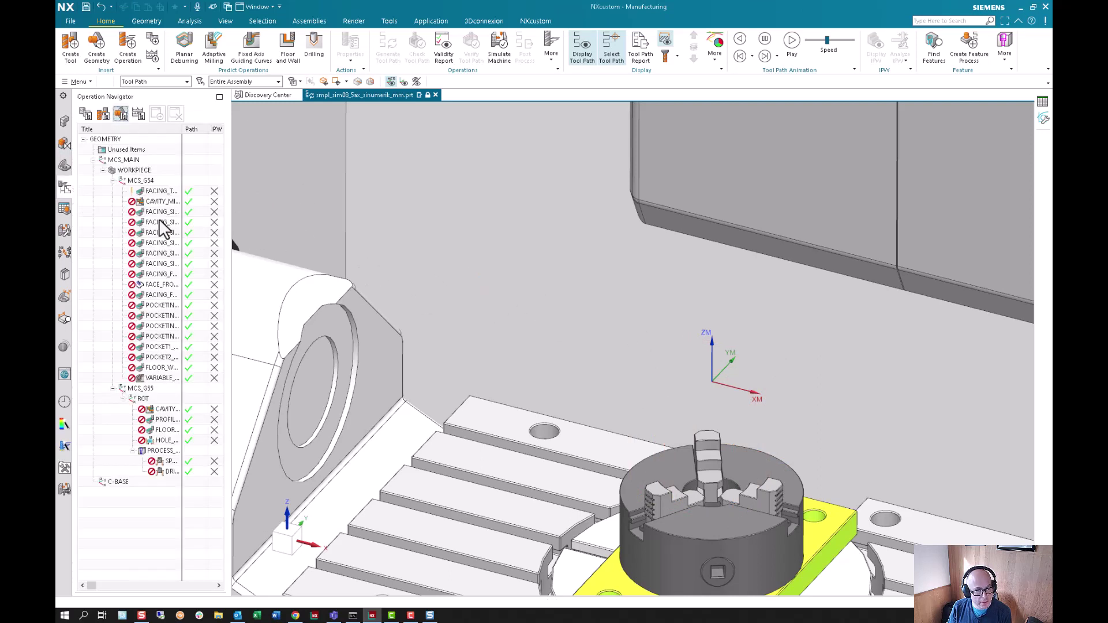
left_click(159, 192)
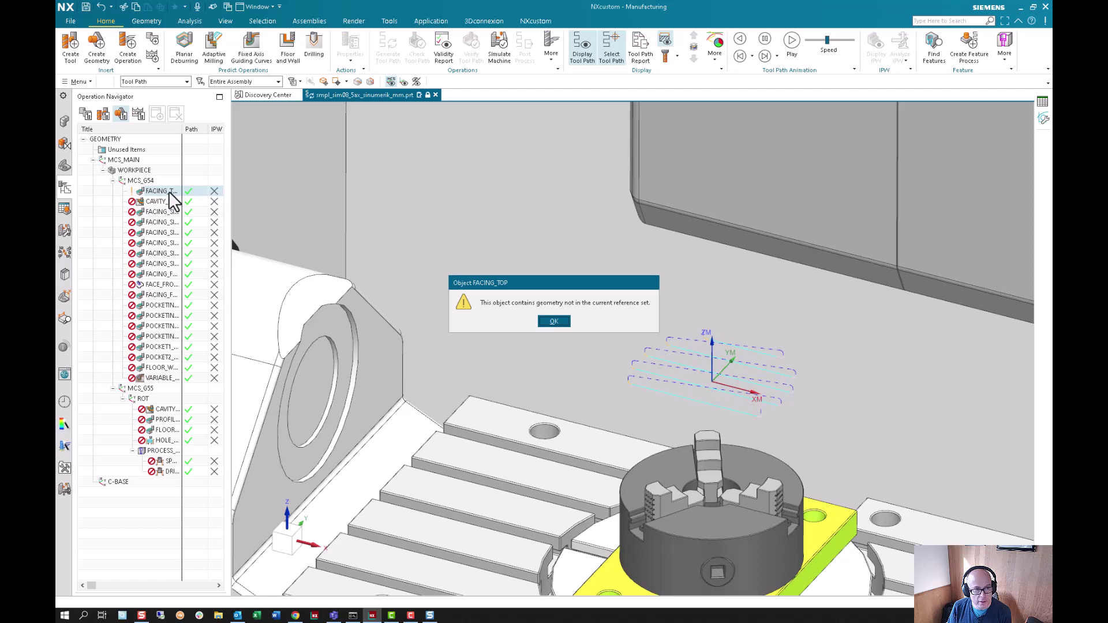
left_click(553, 321)
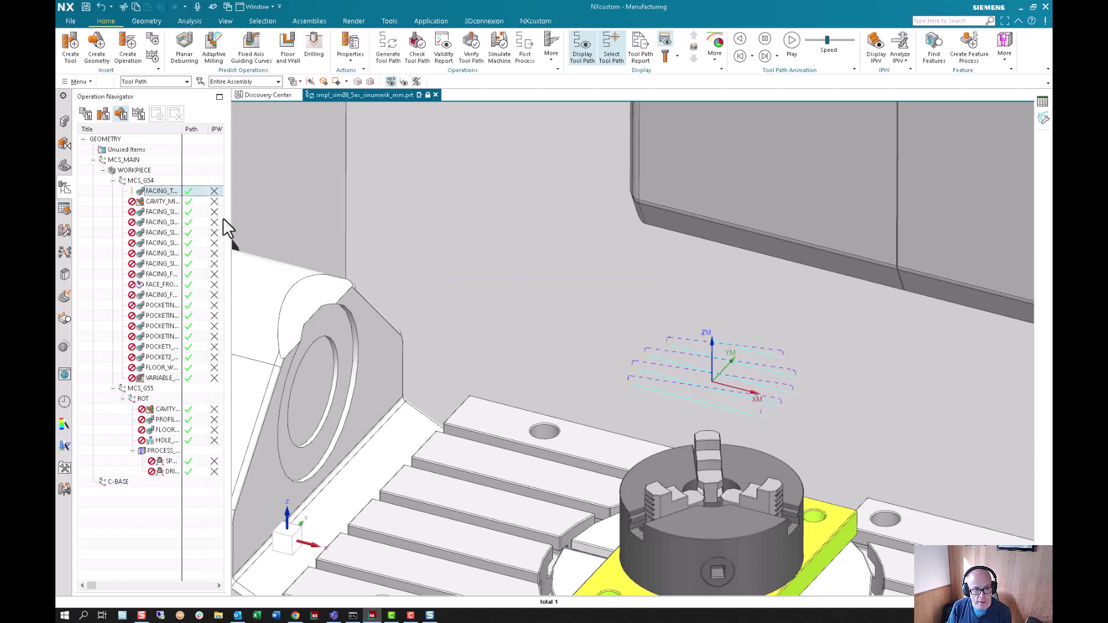
left_click(148, 192)
left_click(559, 321)
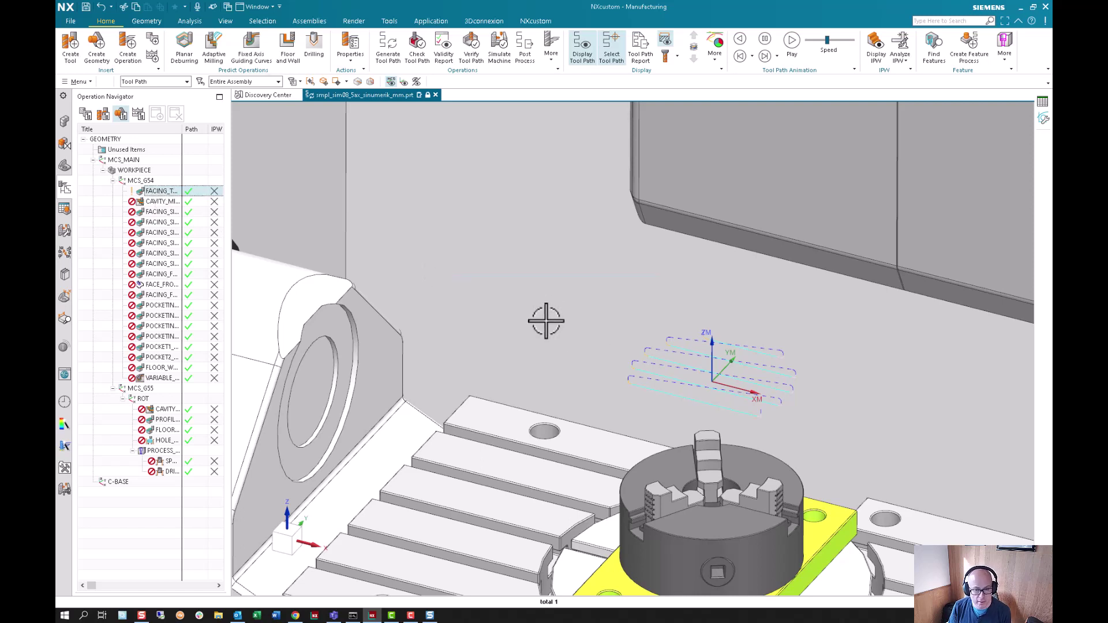
left_click(64, 120)
Restore sim08_part to the MODEL reference set
right_click(126, 143)
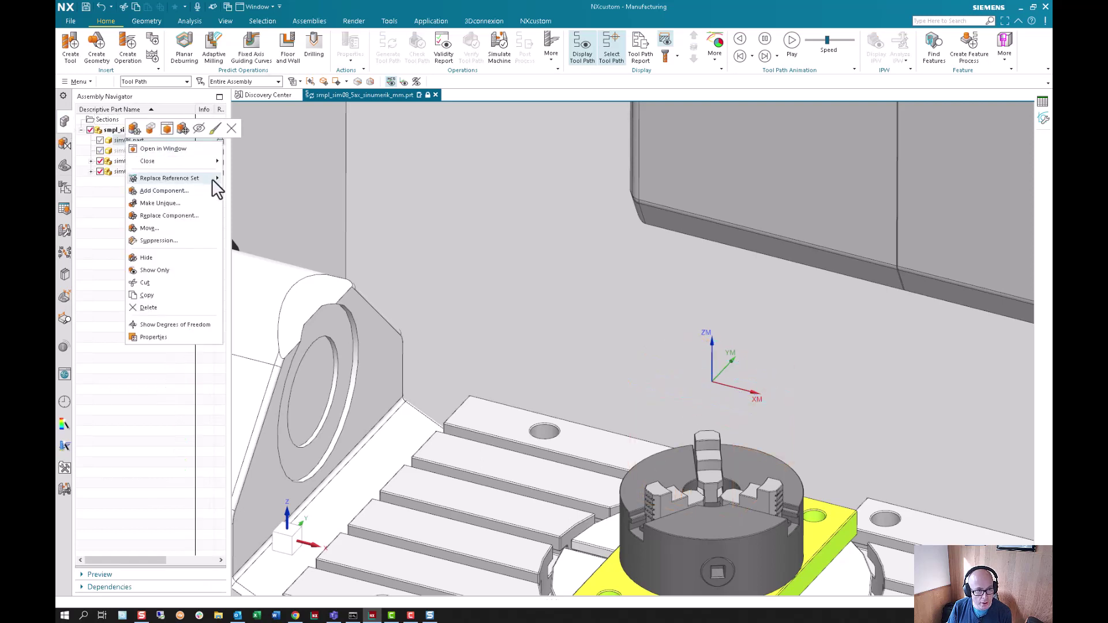
left_click(243, 180)
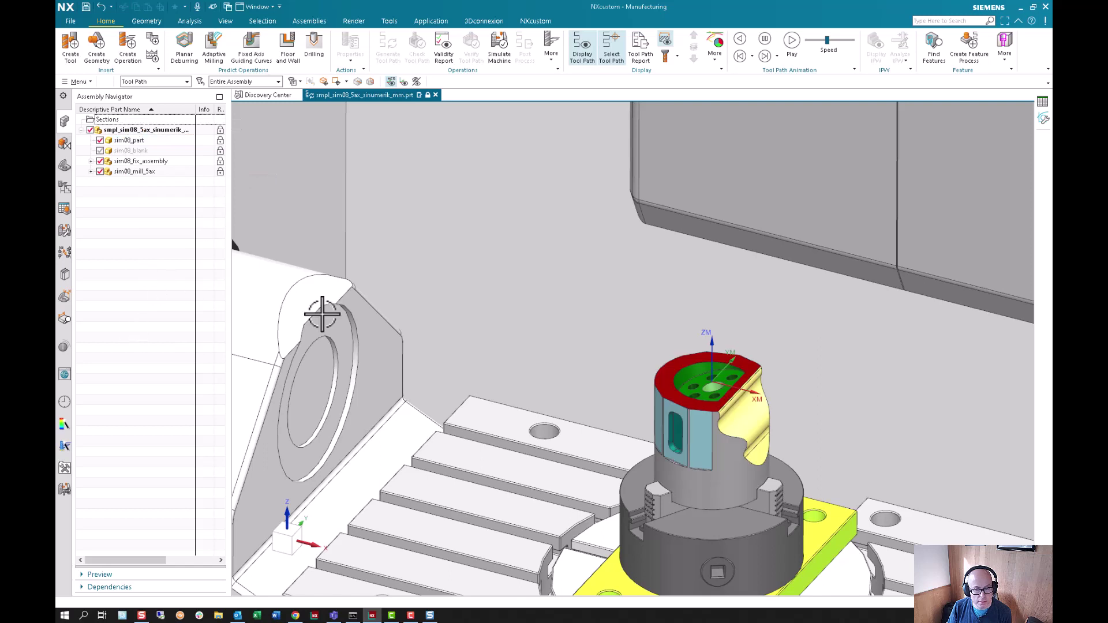
left_click(66, 185)
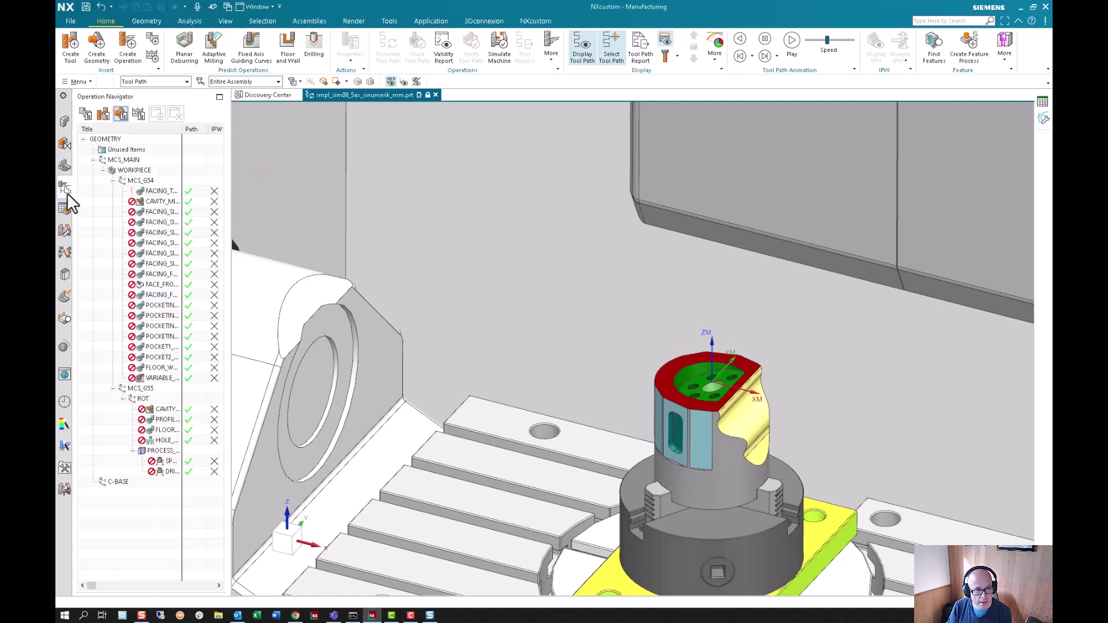
Review FACING_TOP's settings, close them, and open the NX online help
left_click(157, 189)
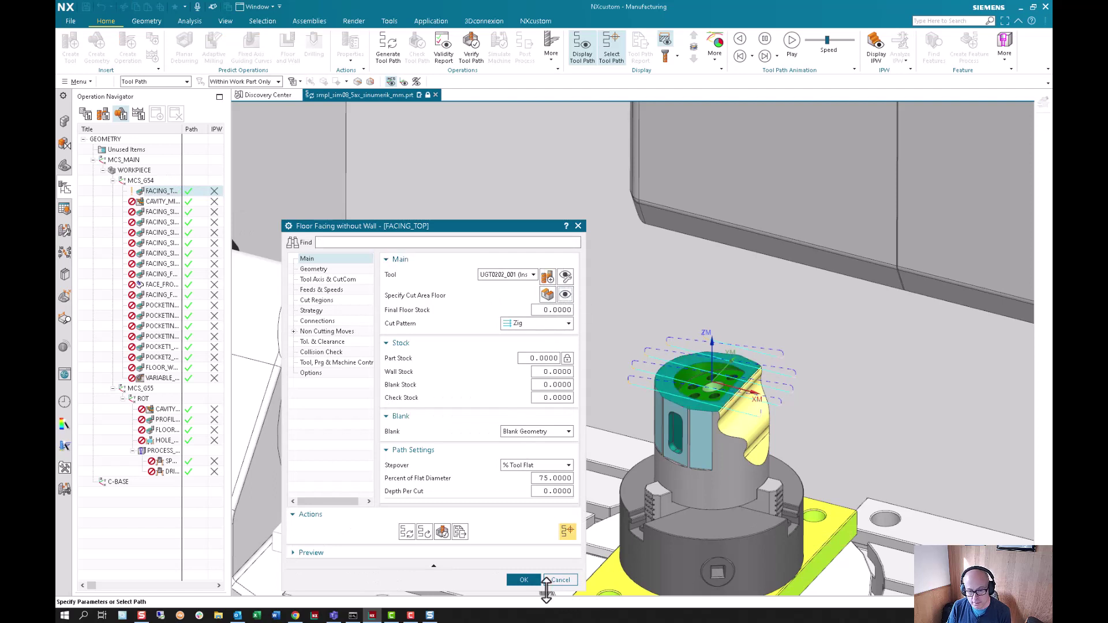
left_click(522, 580)
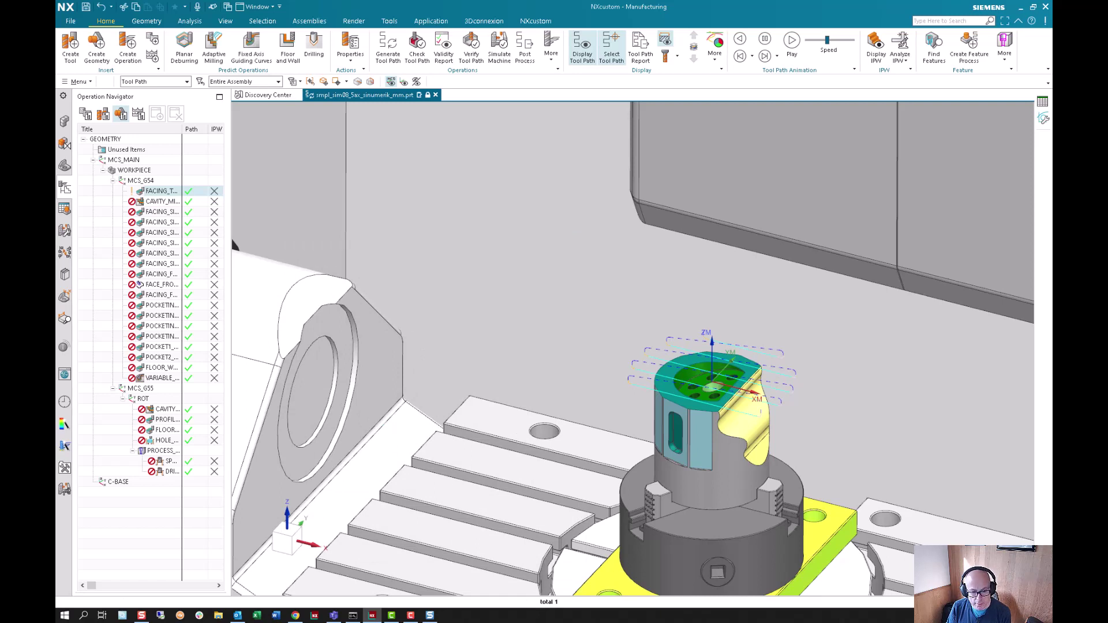
left_click(1031, 20)
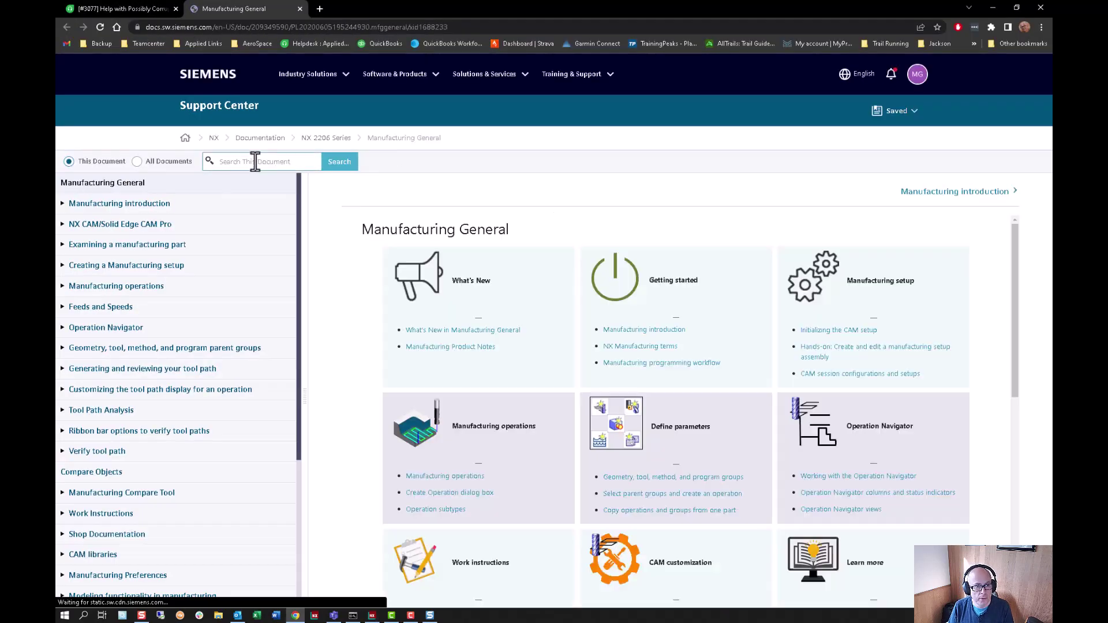
Search all NX 2206 documents for 'reference set', listing 2694 results led by 'Model reference set'
left_click(255, 162)
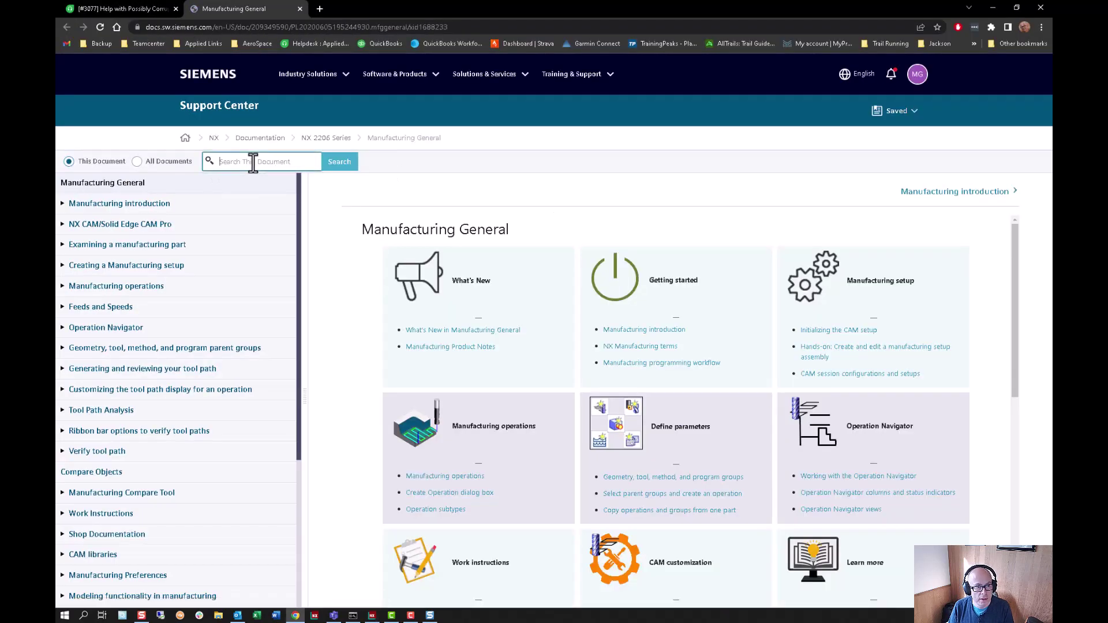
type("reference set")
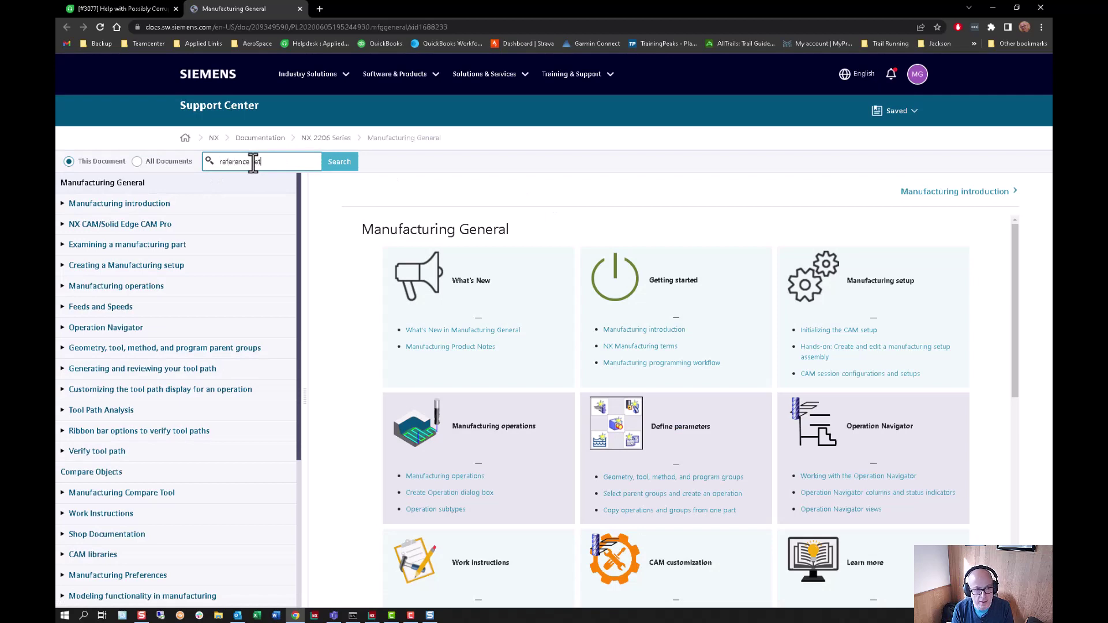
key("Return")
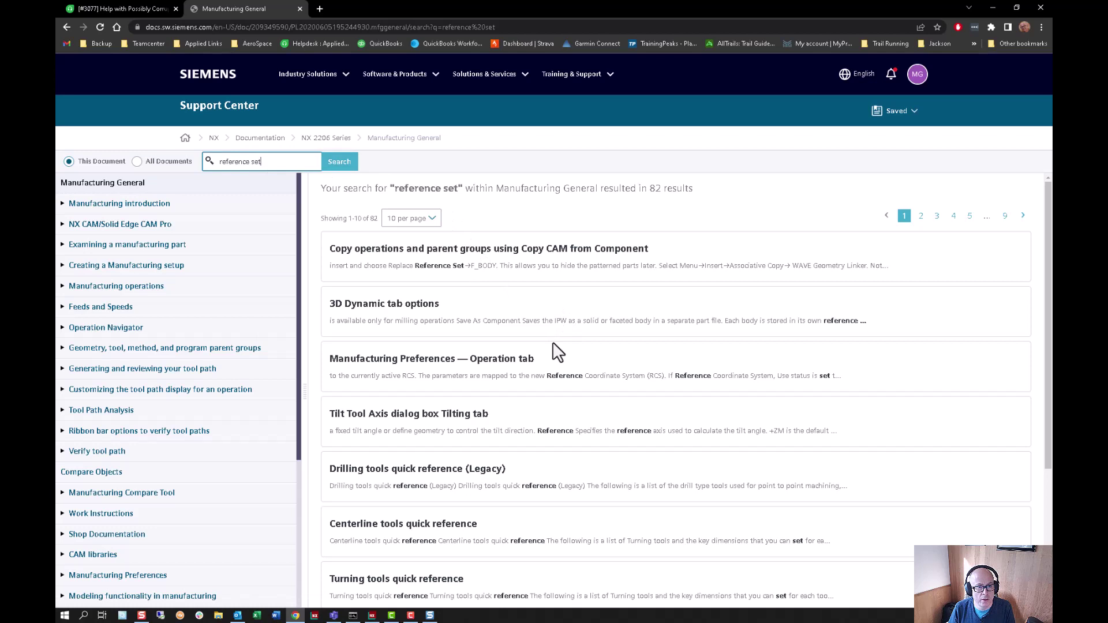
left_click(136, 161)
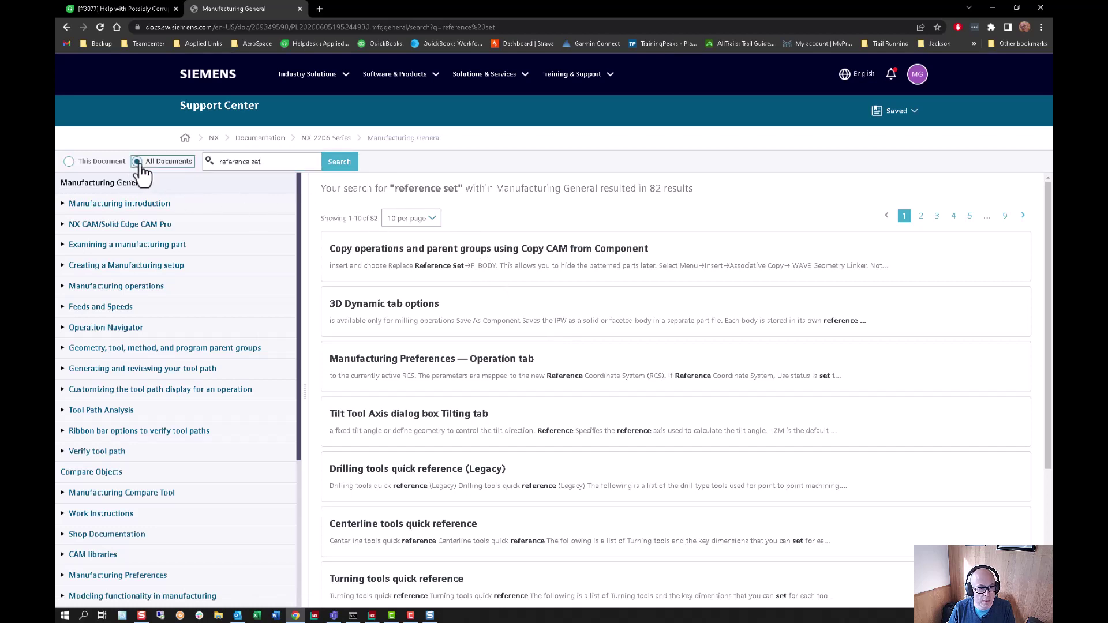
left_click(351, 161)
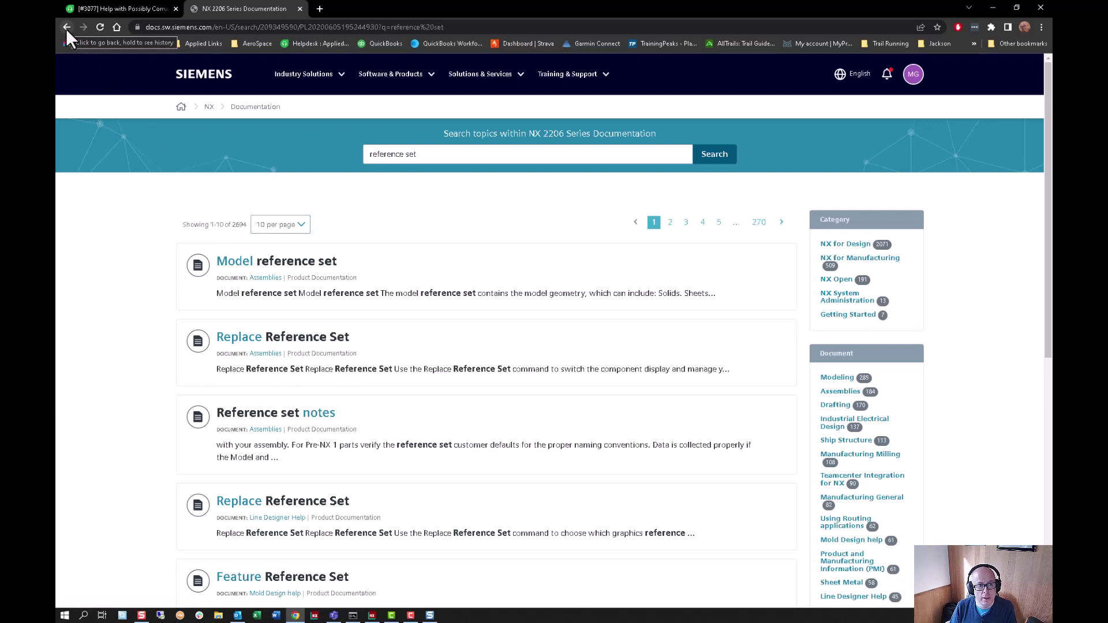
left_click(281, 266)
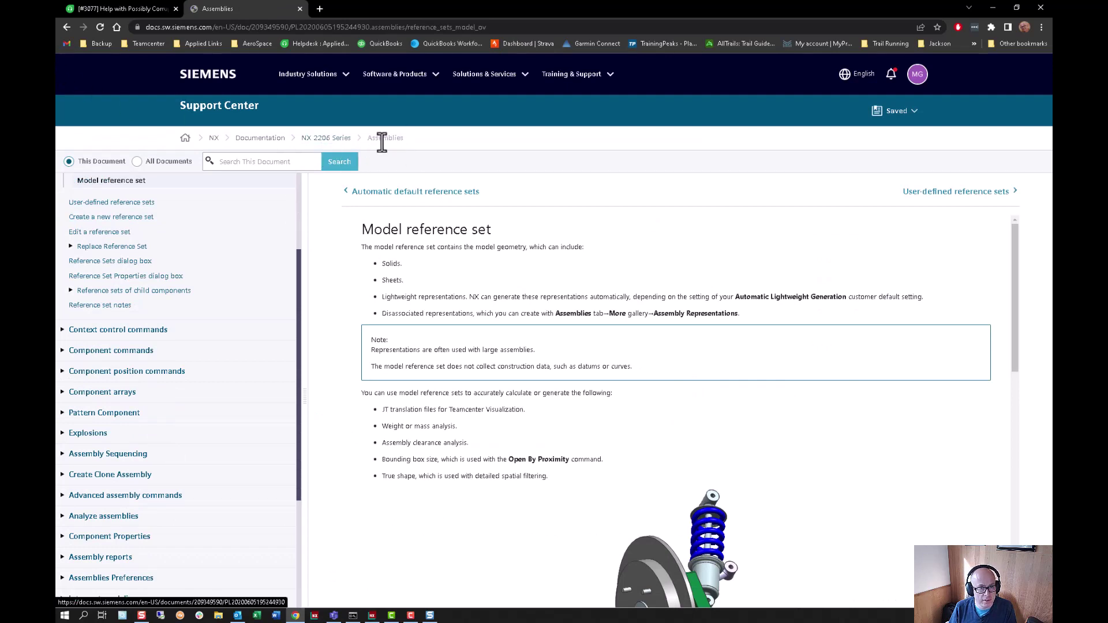
left_click(66, 28)
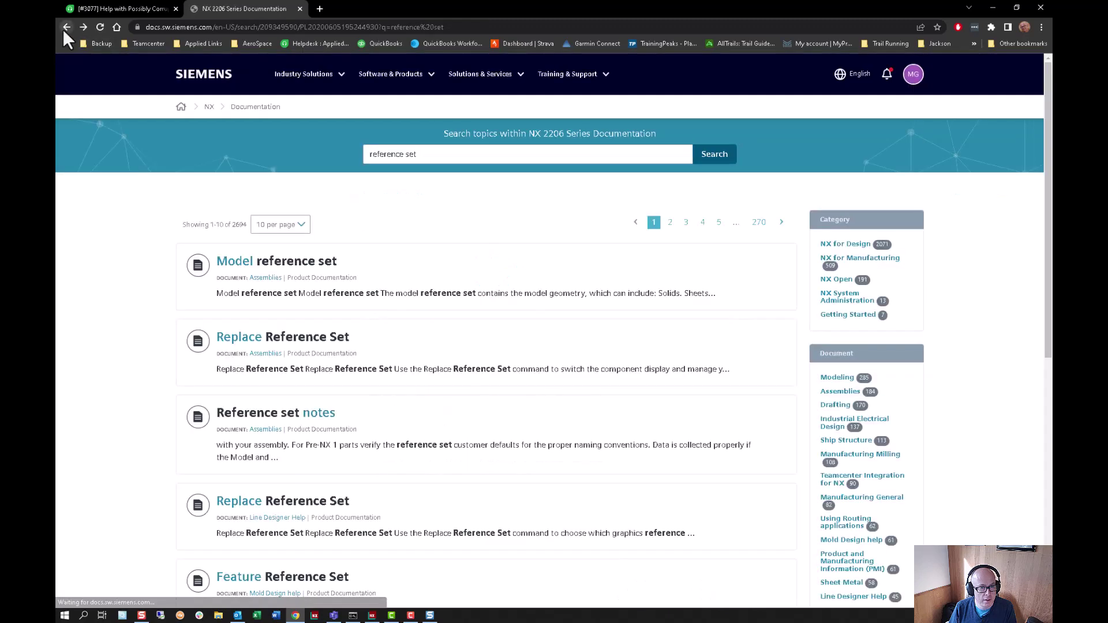
left_click(65, 28)
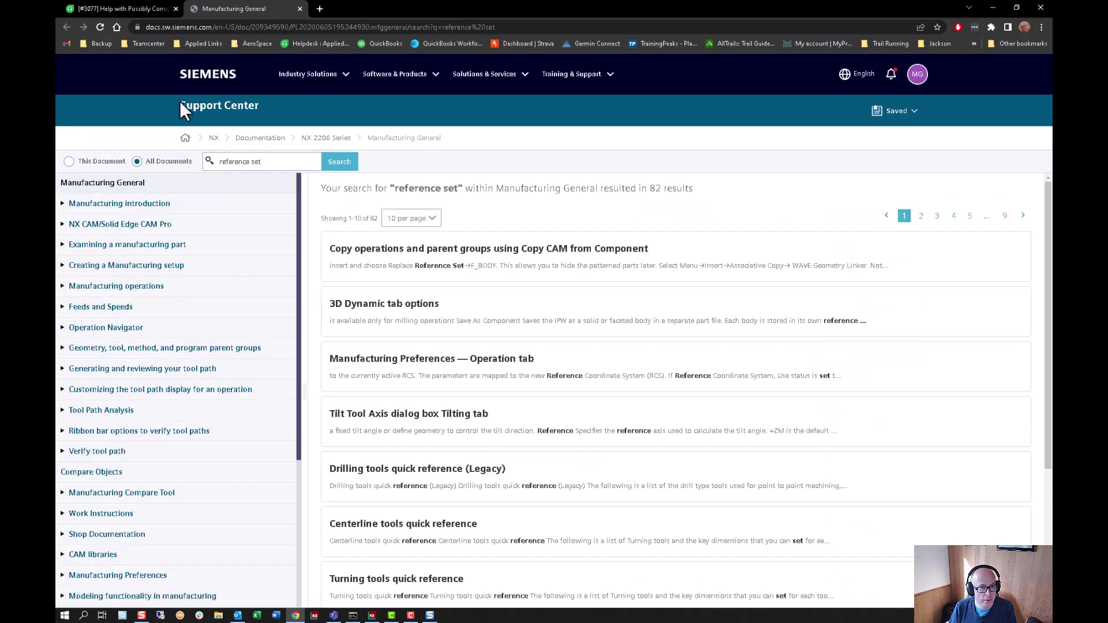
left_click(323, 139)
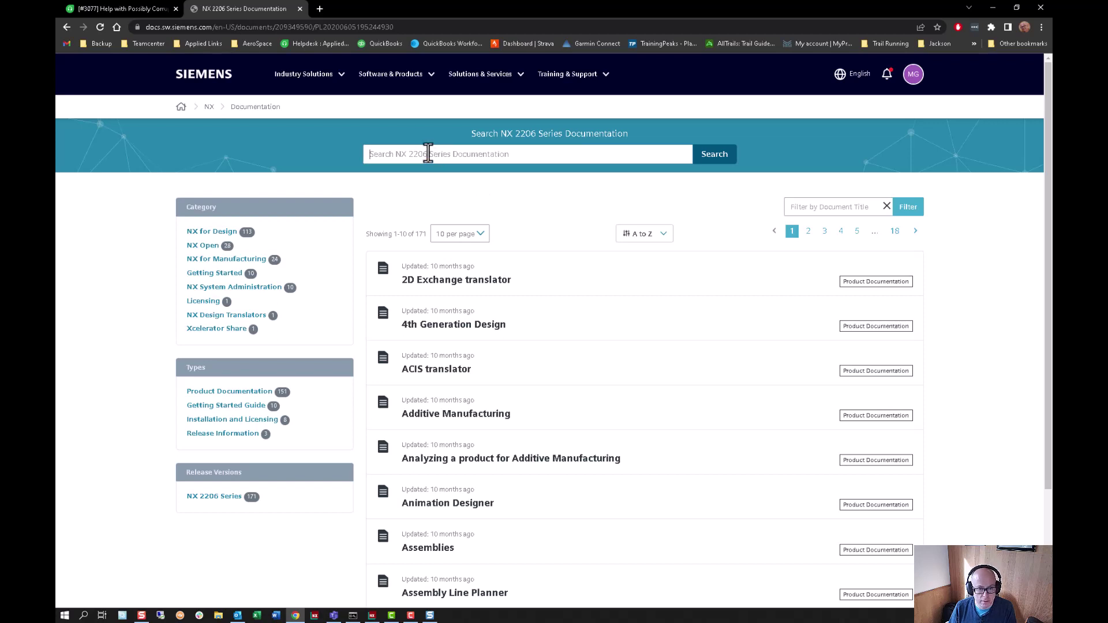
type("refere")
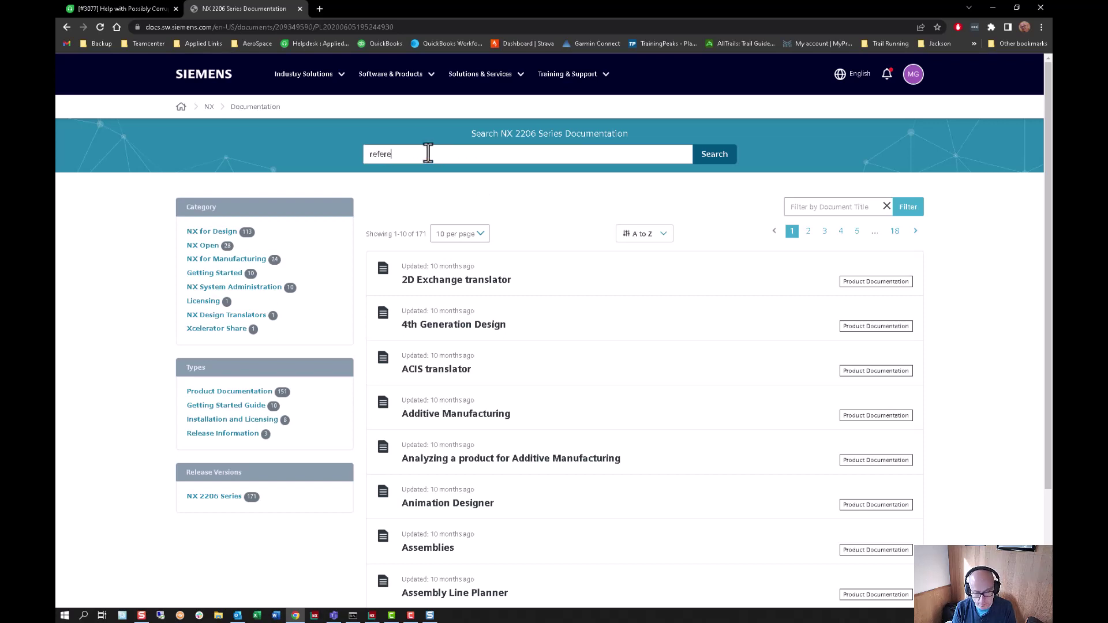
type("nce set")
key("Return")
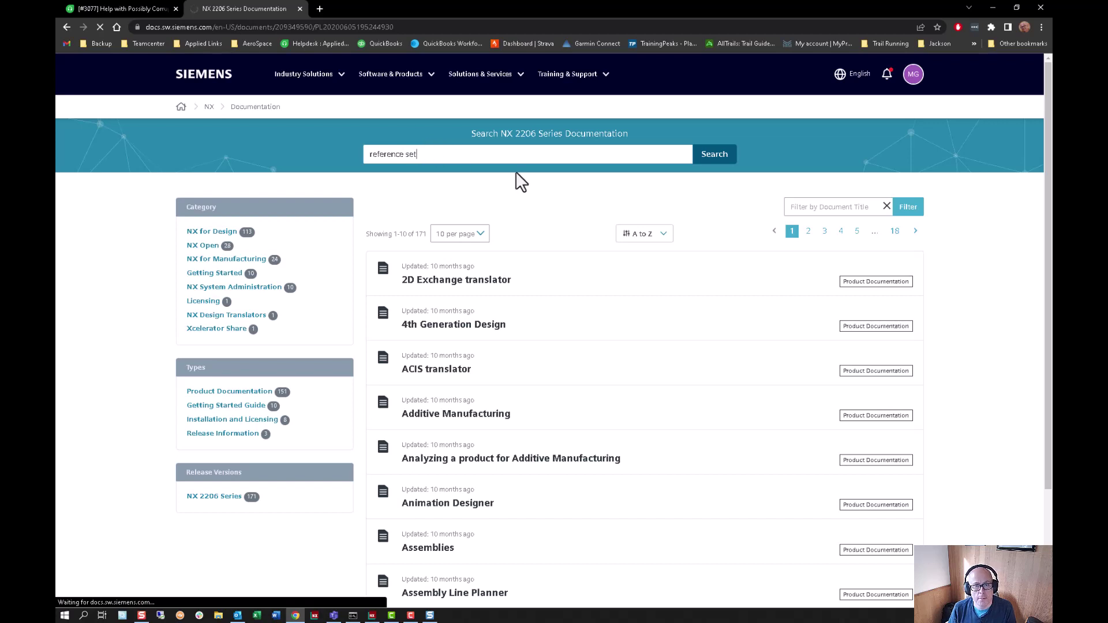